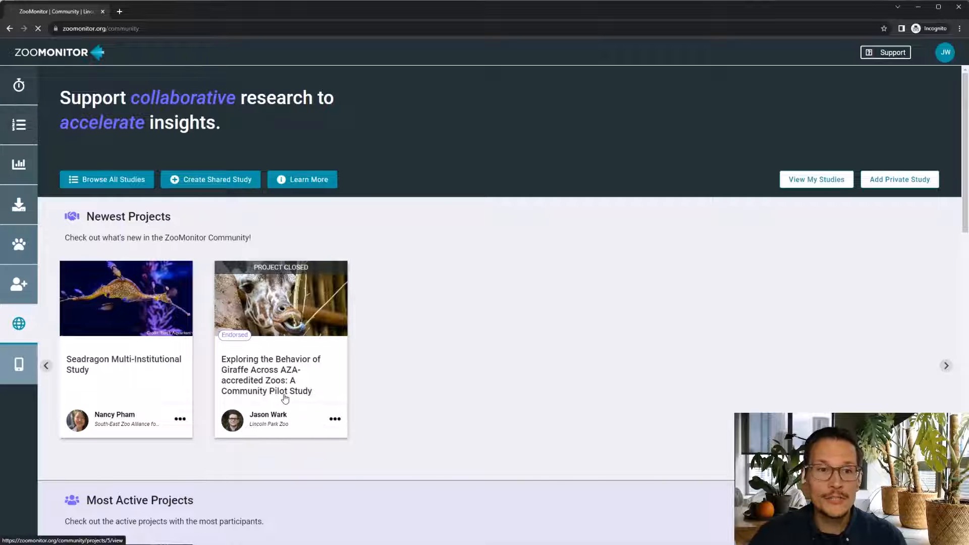
Open the community giraffe pilot study and examine its project summary, at-a-glance summary and team information
{"action": "left_click", "coordinate": [284, 398]}
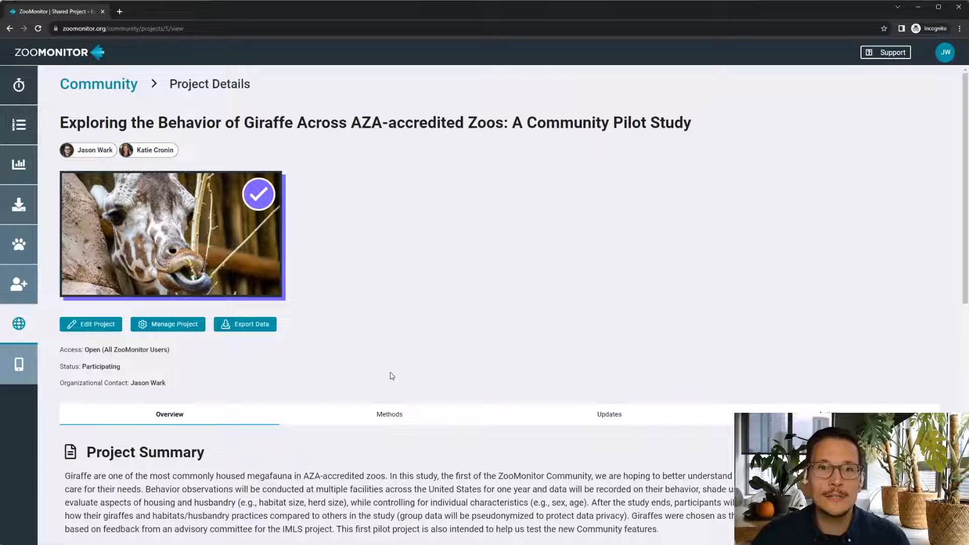
{"action": "scroll", "coordinate": [384, 378], "scroll_direction": "down", "scroll_amount": 1}
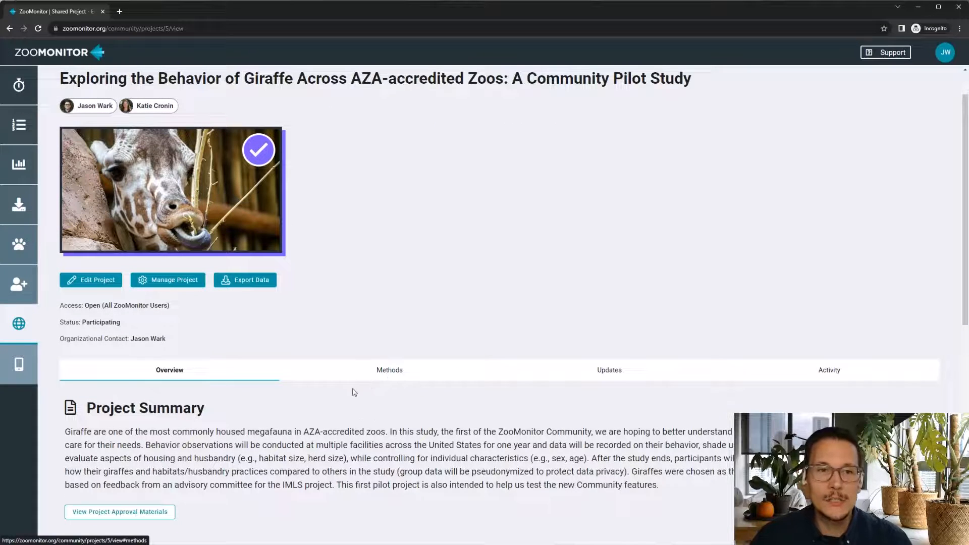
{"action": "scroll", "coordinate": [355, 393], "scroll_direction": "down", "scroll_amount": 2}
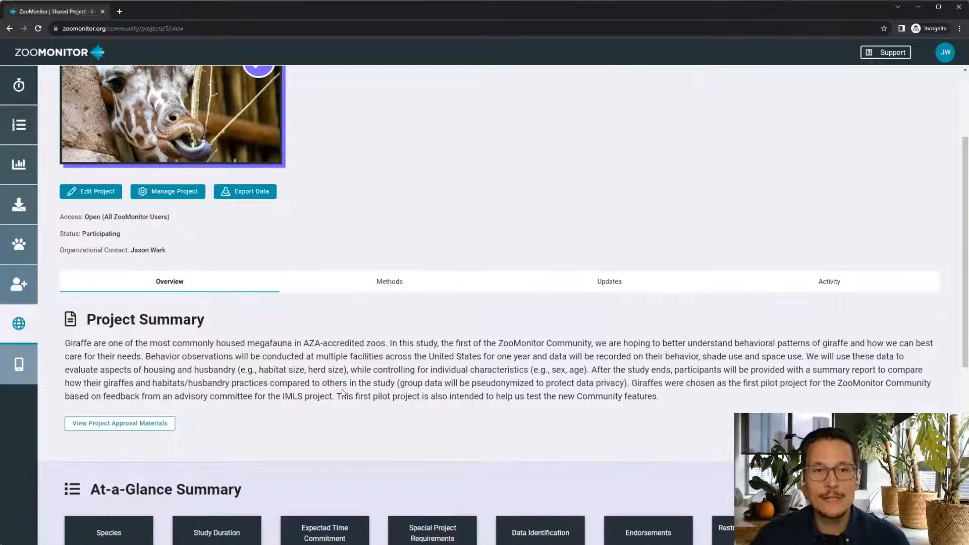
{"action": "scroll", "coordinate": [342, 393], "scroll_direction": "down", "scroll_amount": 1}
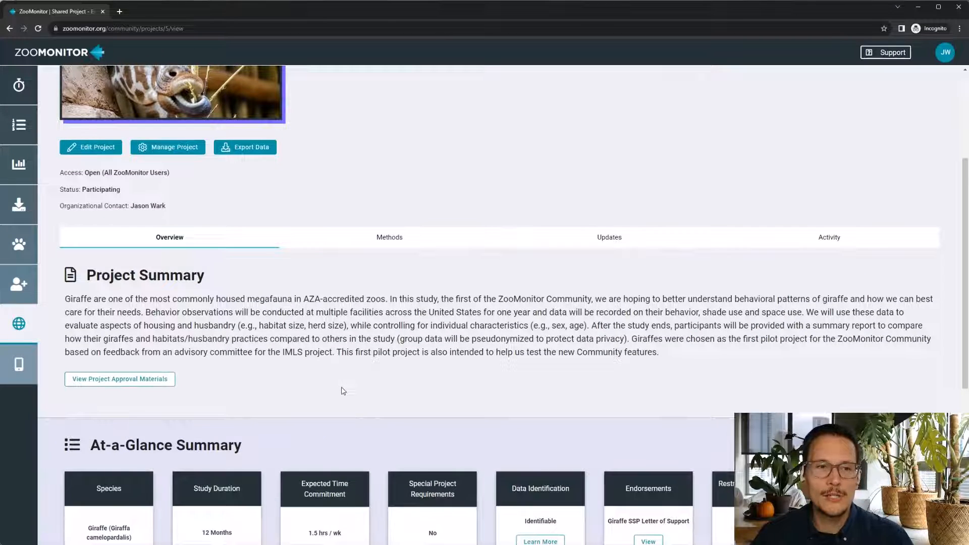
{"action": "scroll", "coordinate": [342, 391], "scroll_direction": "down", "scroll_amount": 2}
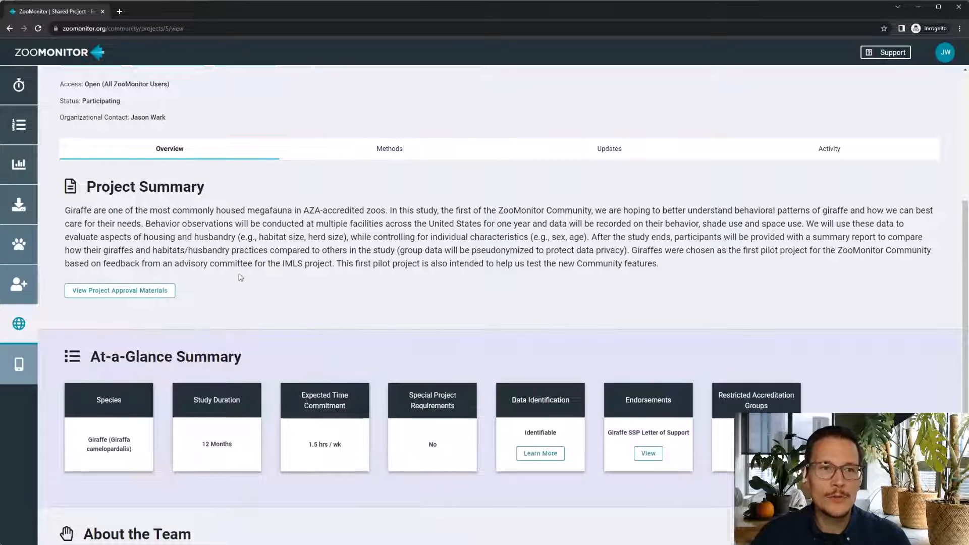
{"action": "scroll", "coordinate": [241, 277], "scroll_direction": "down", "scroll_amount": 2}
{"action": "scroll", "coordinate": [245, 275], "scroll_direction": "down", "scroll_amount": 1}
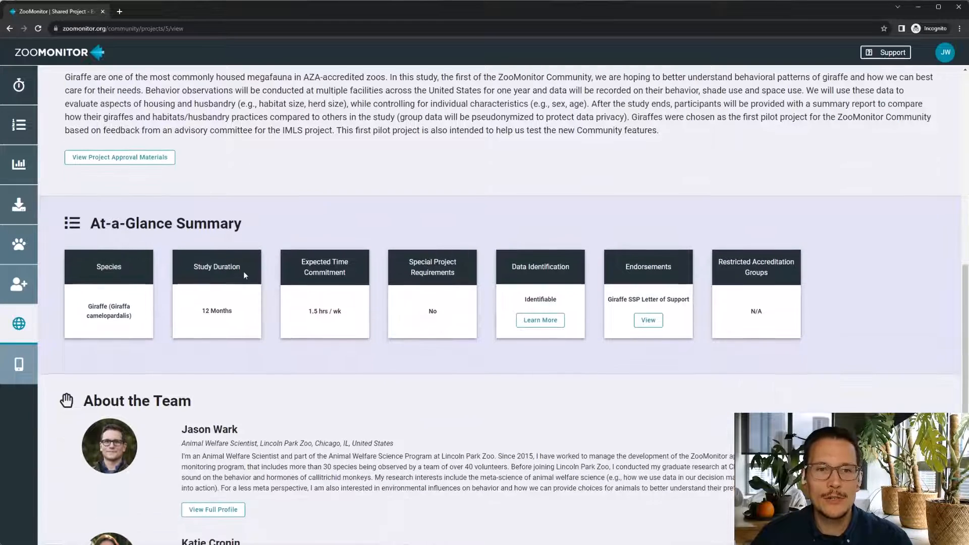
{"action": "scroll", "coordinate": [245, 275], "scroll_direction": "down", "scroll_amount": 1}
{"action": "scroll", "coordinate": [329, 280], "scroll_direction": "down", "scroll_amount": 1}
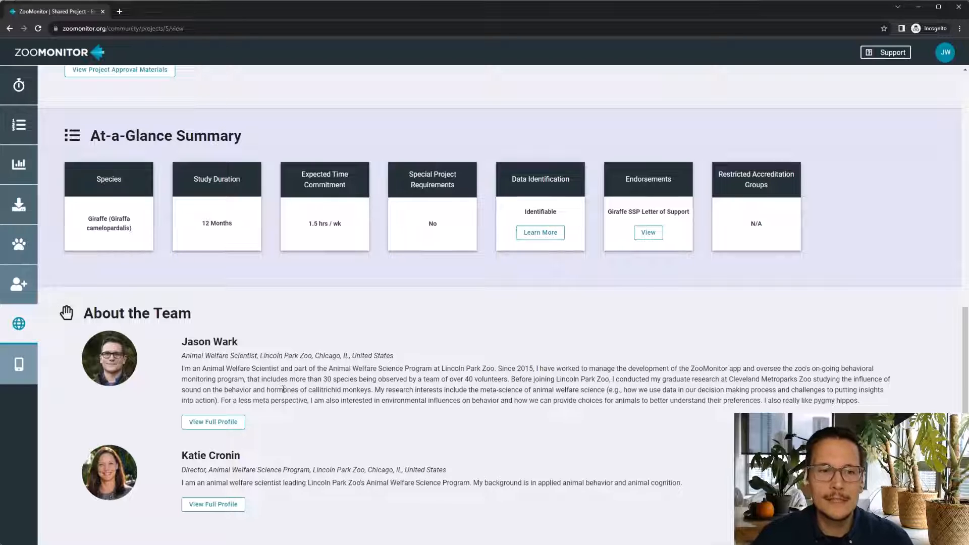
Review the giraffe study's methods, including observations and training and testing, and open its project updates
{"action": "scroll", "coordinate": [283, 378], "scroll_direction": "up", "scroll_amount": 10}
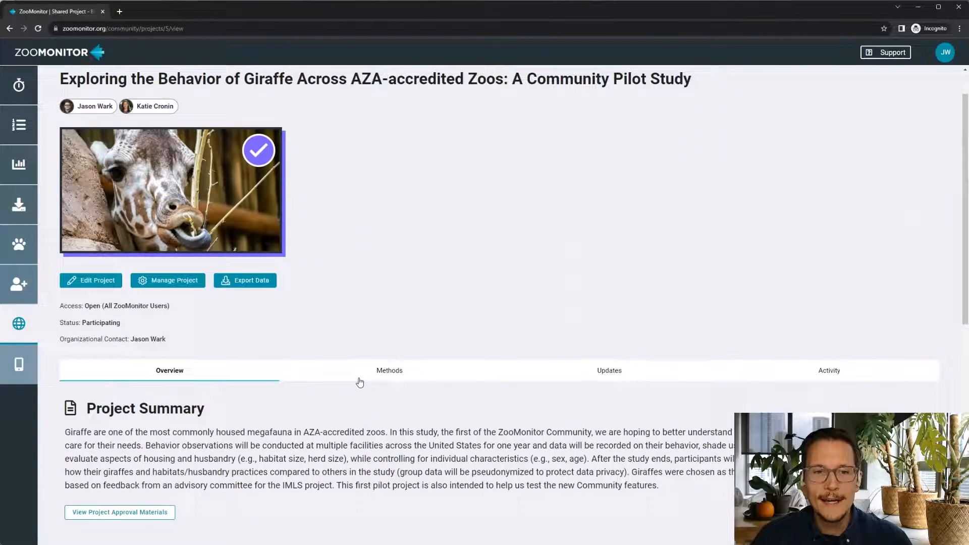
{"action": "left_click", "coordinate": [389, 372]}
{"action": "scroll", "coordinate": [357, 394], "scroll_direction": "down", "scroll_amount": 5}
{"action": "scroll", "coordinate": [353, 396], "scroll_direction": "down", "scroll_amount": 3}
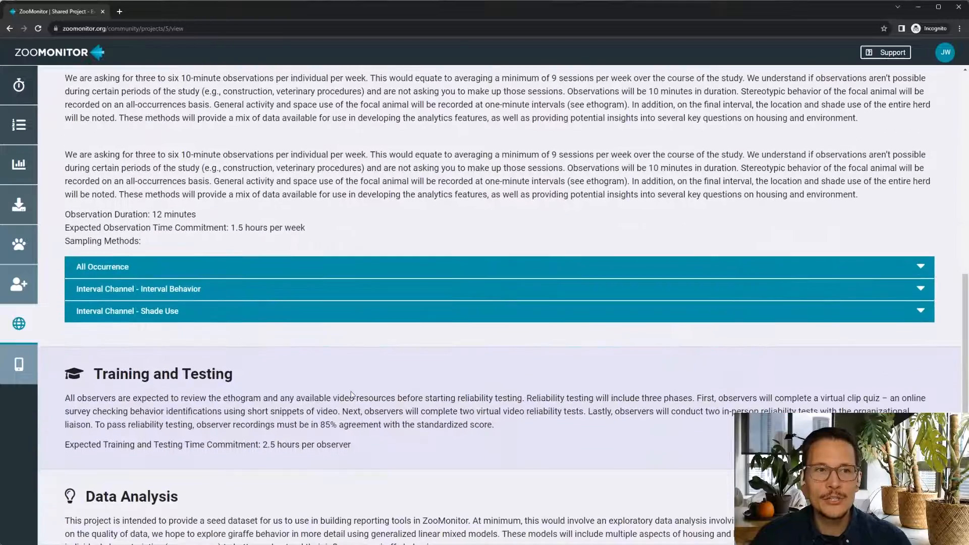
{"action": "scroll", "coordinate": [352, 396], "scroll_direction": "up", "scroll_amount": 8}
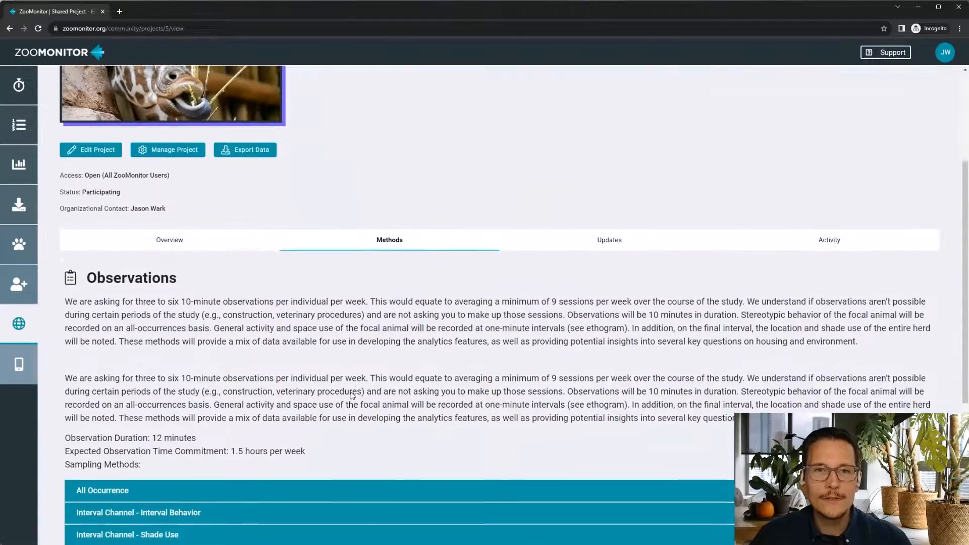
{"action": "left_click", "coordinate": [610, 375]}
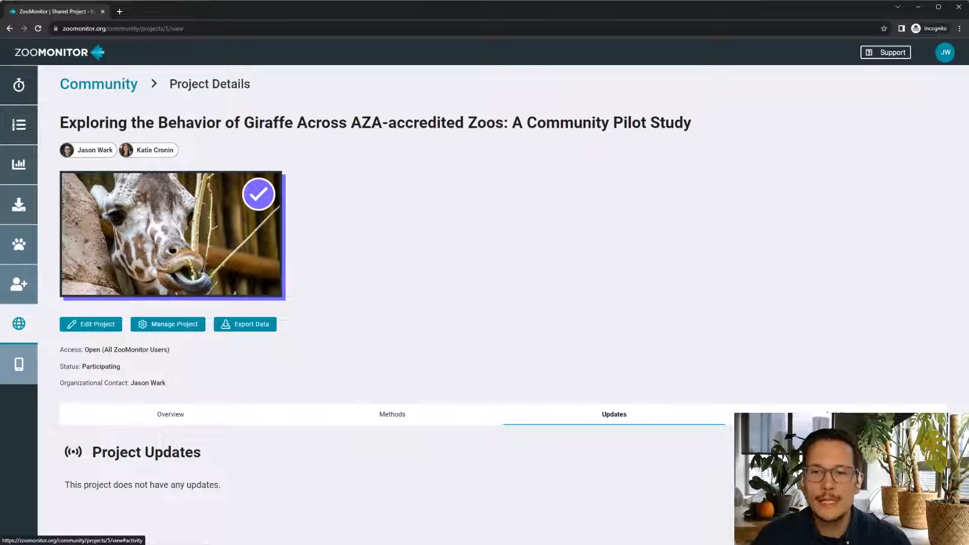
Examine the giraffe study's activity, including its organization and observation stats and the participating organizations
{"action": "left_click", "coordinate": [835, 415]}
{"action": "scroll", "coordinate": [836, 414], "scroll_direction": "down", "scroll_amount": 3}
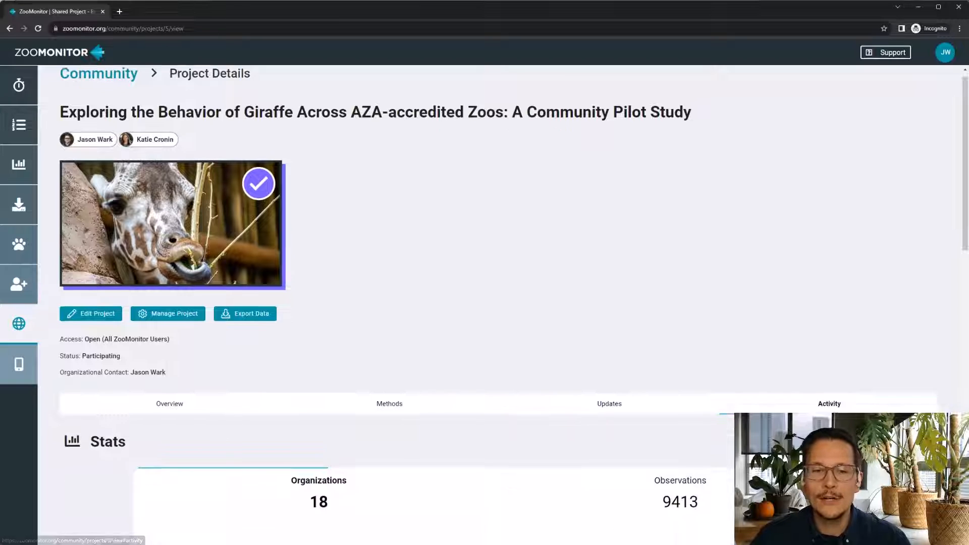
{"action": "scroll", "coordinate": [836, 414], "scroll_direction": "down", "scroll_amount": 2}
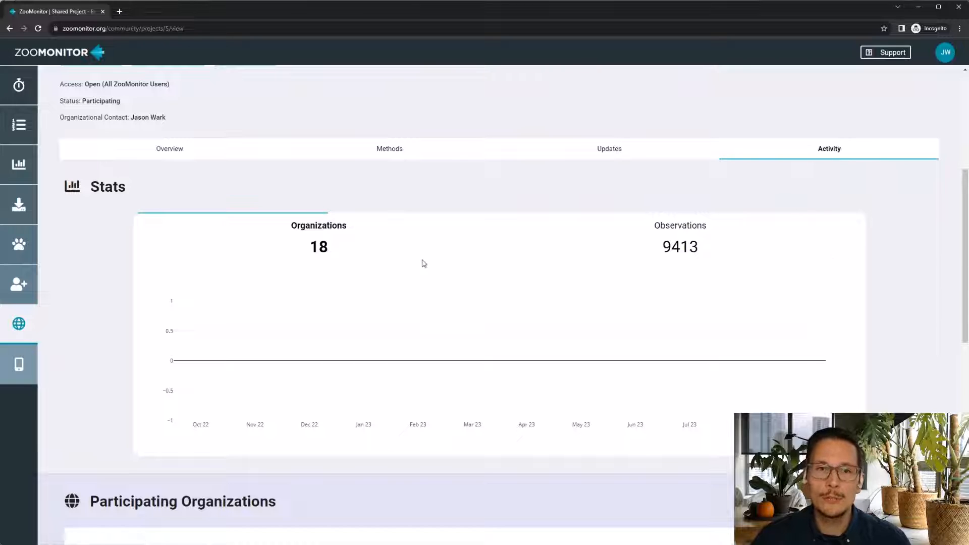
{"action": "scroll", "coordinate": [510, 321], "scroll_direction": "down", "scroll_amount": 3}
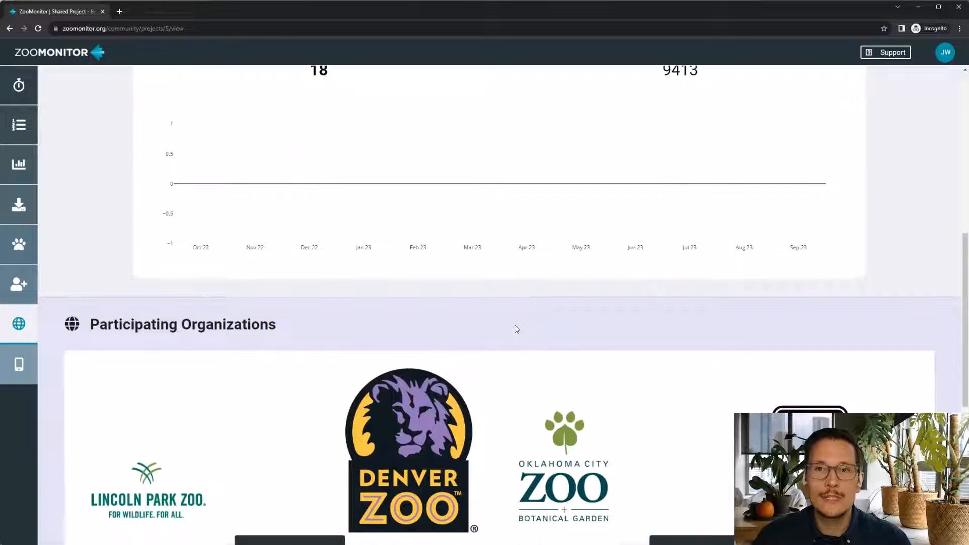
{"action": "scroll", "coordinate": [517, 329], "scroll_direction": "up", "scroll_amount": 1}
{"action": "scroll", "coordinate": [516, 329], "scroll_direction": "down", "scroll_amount": 2}
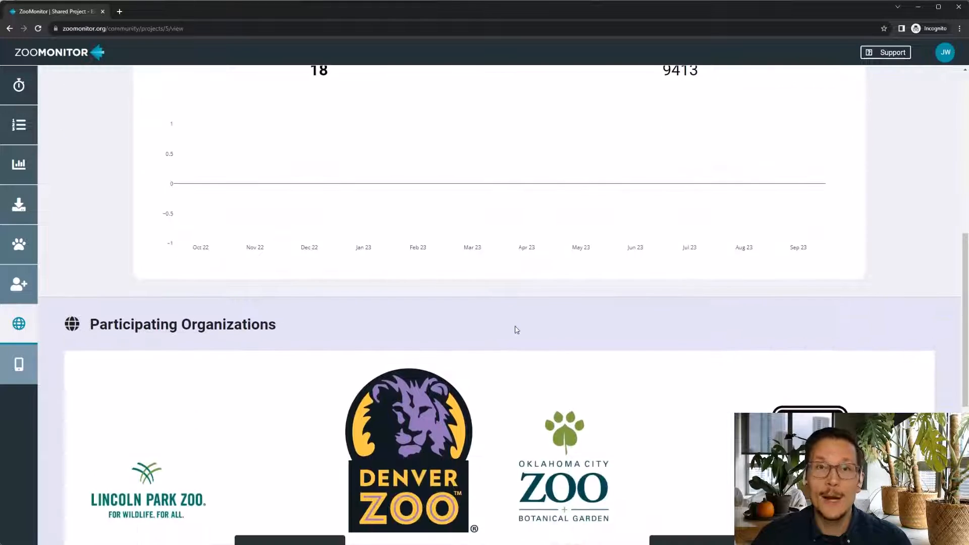
{"action": "scroll", "coordinate": [518, 332], "scroll_direction": "up", "scroll_amount": 2}
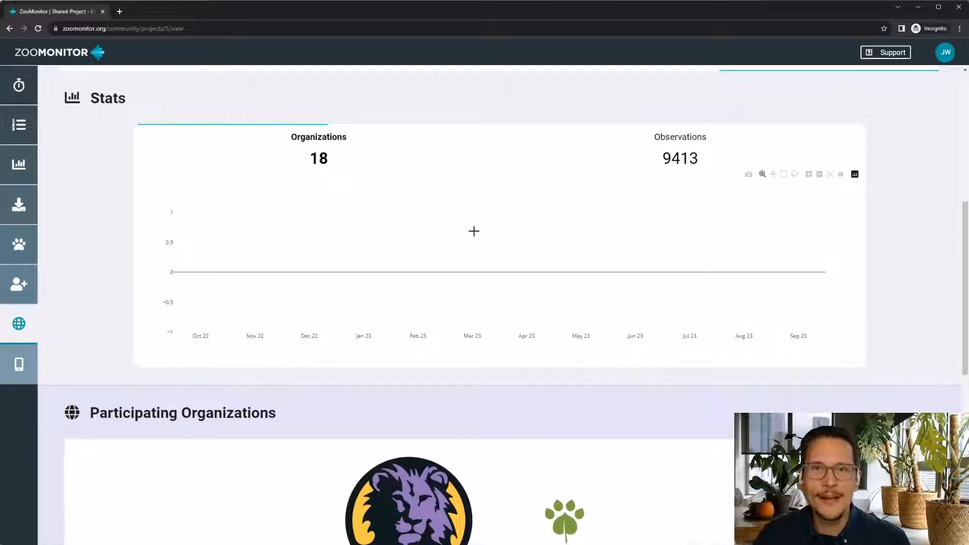
{"action": "scroll", "coordinate": [478, 317], "scroll_direction": "down", "scroll_amount": 5}
{"action": "scroll", "coordinate": [478, 317], "scroll_direction": "down", "scroll_amount": 2}
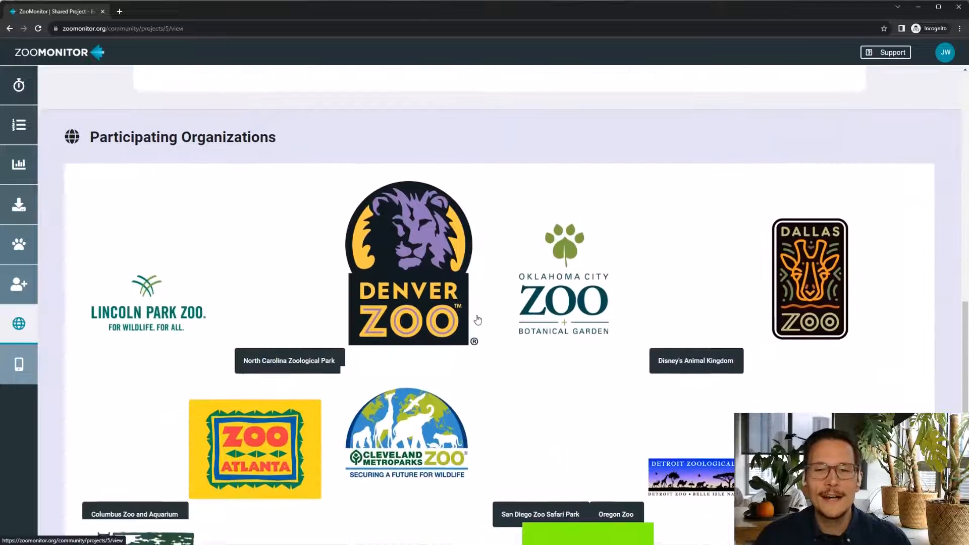
{"action": "scroll", "coordinate": [589, 344], "scroll_direction": "down", "scroll_amount": 1}
{"action": "scroll", "coordinate": [589, 344], "scroll_direction": "up", "scroll_amount": 2}
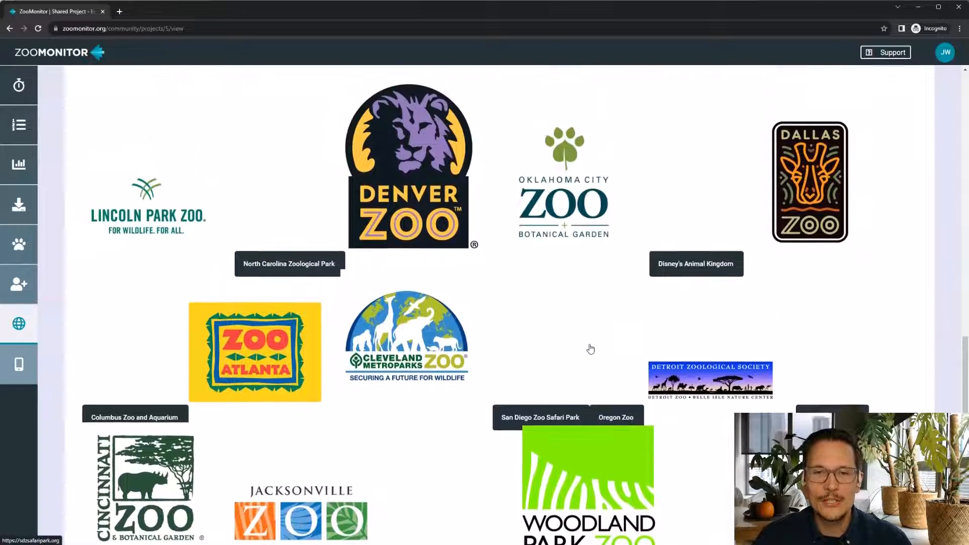
{"action": "scroll", "coordinate": [590, 346], "scroll_direction": "up", "scroll_amount": 7}
{"action": "scroll", "coordinate": [591, 348], "scroll_direction": "up", "scroll_amount": 6}
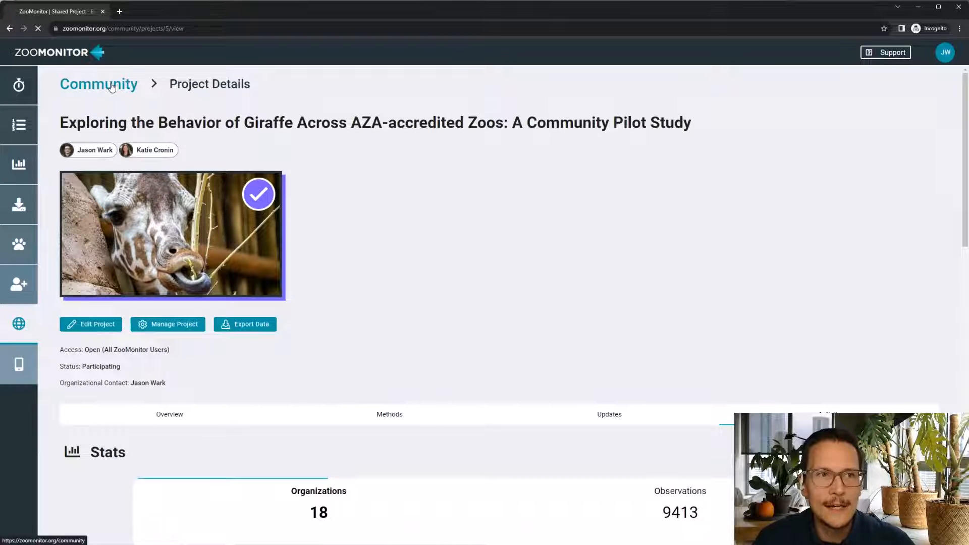
Leave the community study, search the account's own behavior projects for "imls" and open the IMLS Giraffe Pilot Project
{"action": "left_click", "coordinate": [112, 87]}
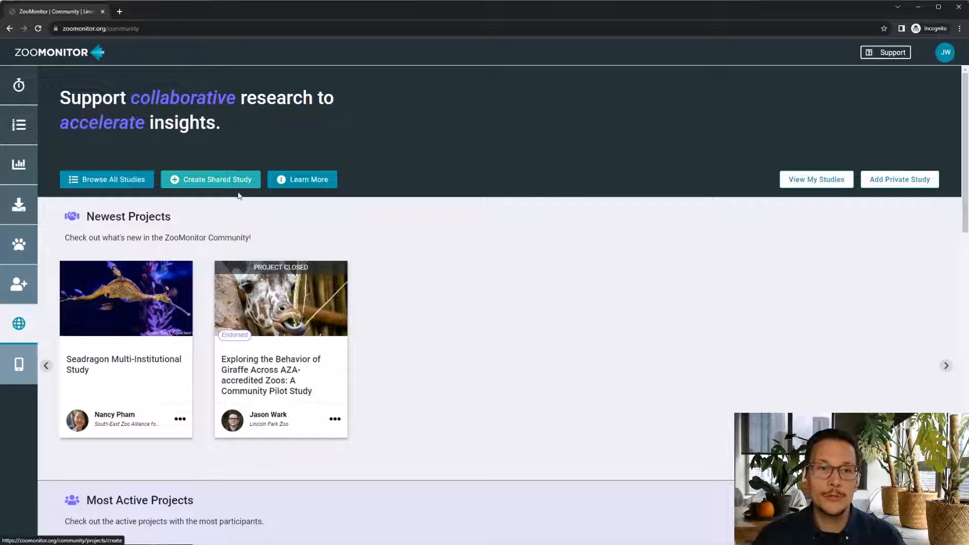
{"action": "left_click", "coordinate": [107, 179]}
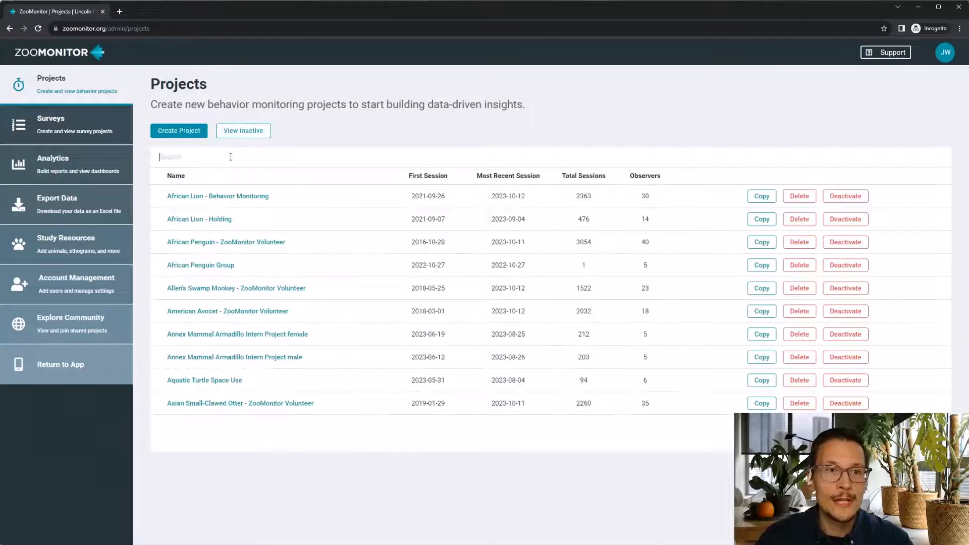
{"action": "left_click", "coordinate": [231, 157]}
{"action": "type", "text": "imls"}
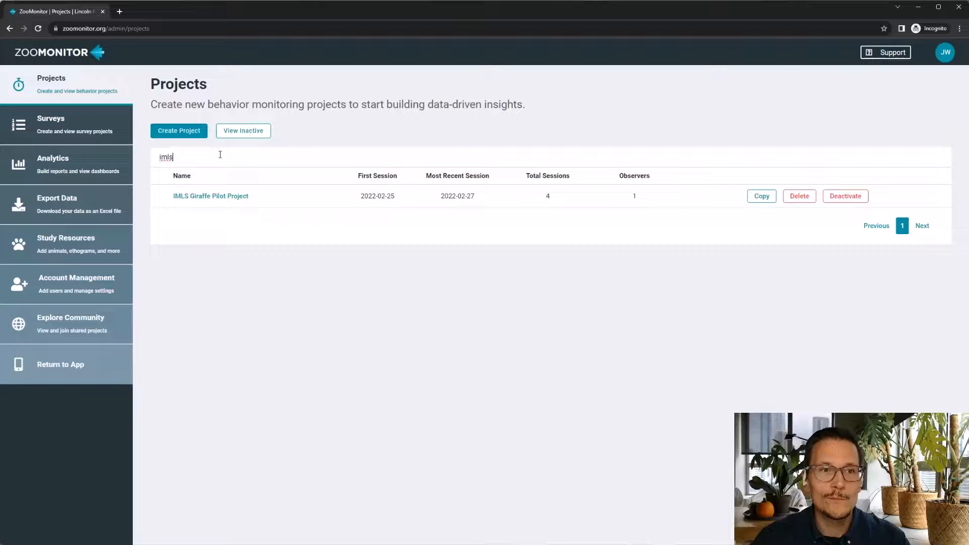
{"action": "left_click_drag", "start_coordinate": [214, 155], "coordinate": [133, 159]}
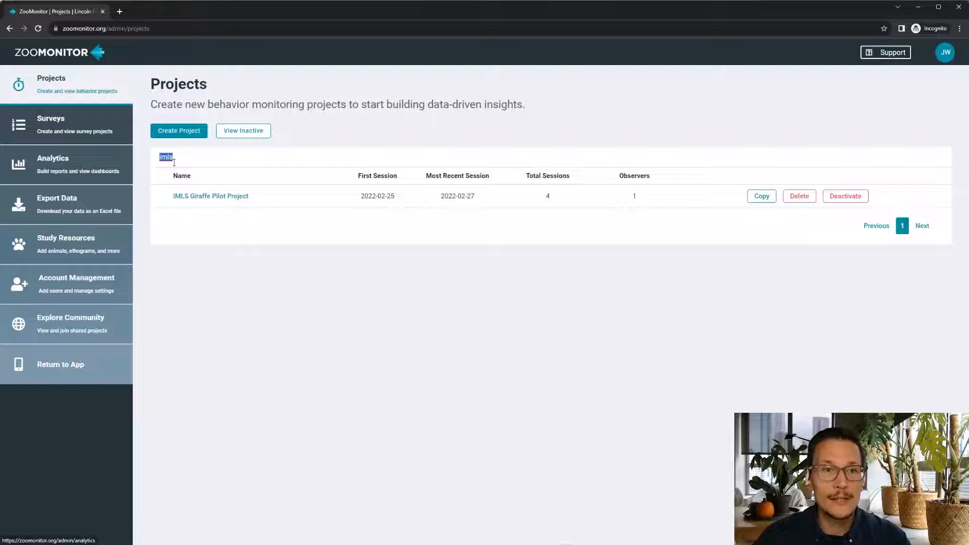
{"action": "left_click", "coordinate": [210, 196]}
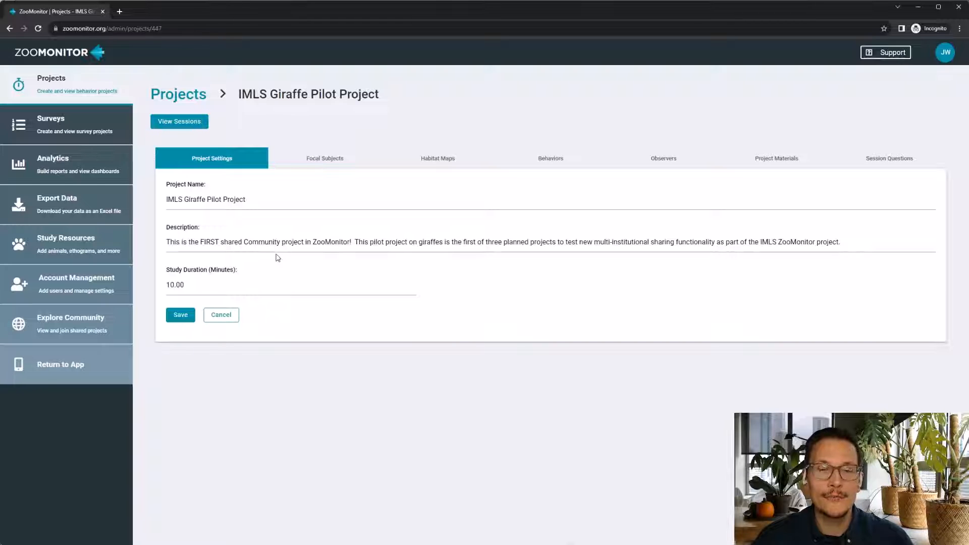
Review the IMLS Giraffe Pilot Project's focal subjects, habitat maps, behaviors, session questions and project materials
{"action": "left_click", "coordinate": [337, 160]}
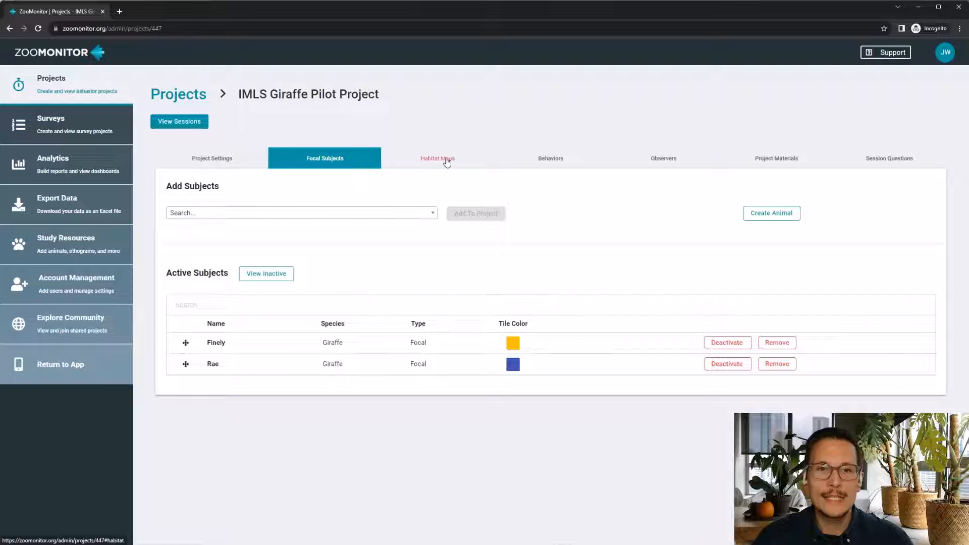
{"action": "left_click", "coordinate": [447, 160]}
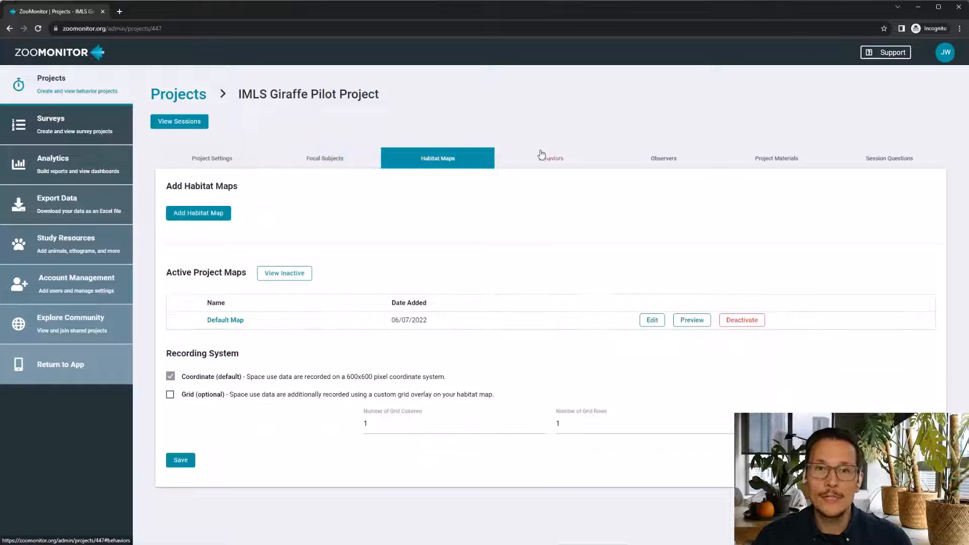
{"action": "left_click", "coordinate": [550, 161]}
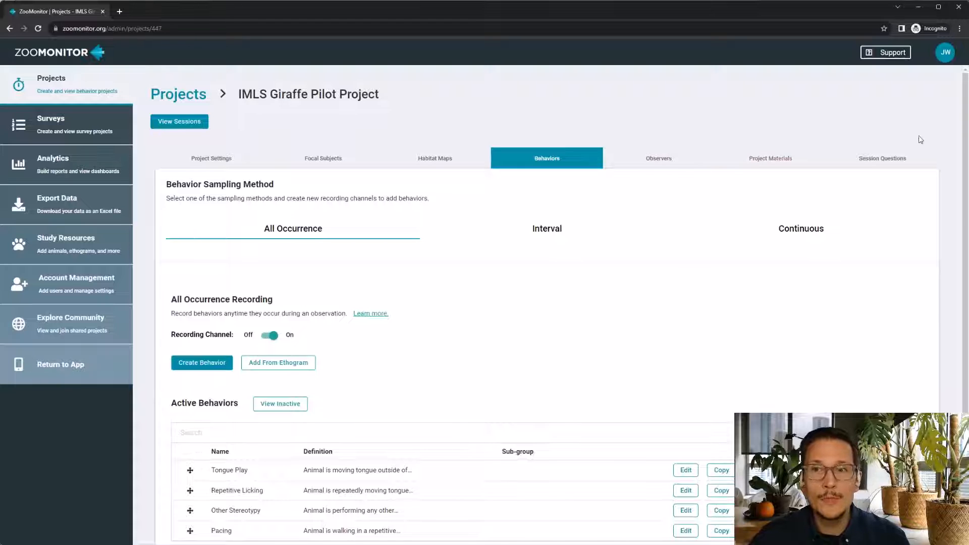
{"action": "left_click", "coordinate": [770, 158]}
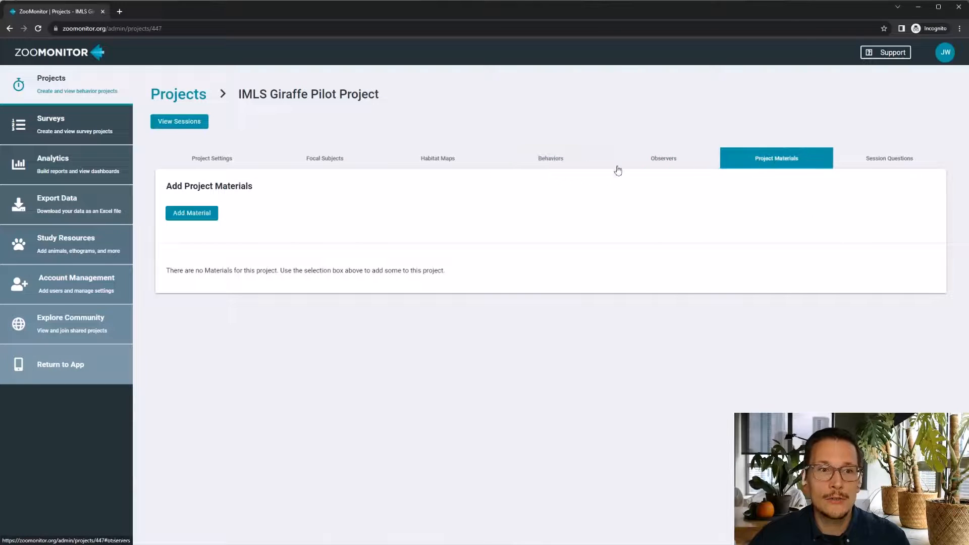
{"action": "left_click", "coordinate": [878, 157]}
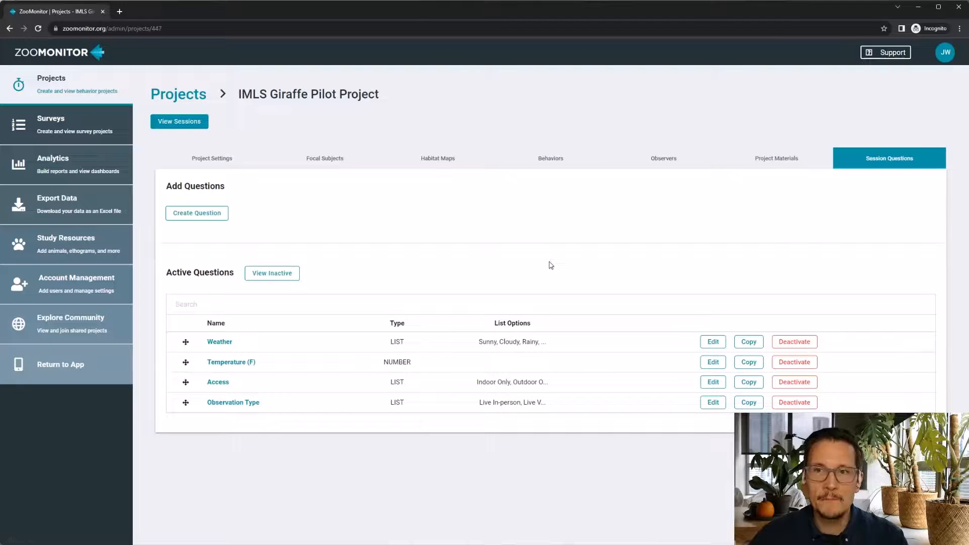
{"action": "left_click", "coordinate": [772, 160]}
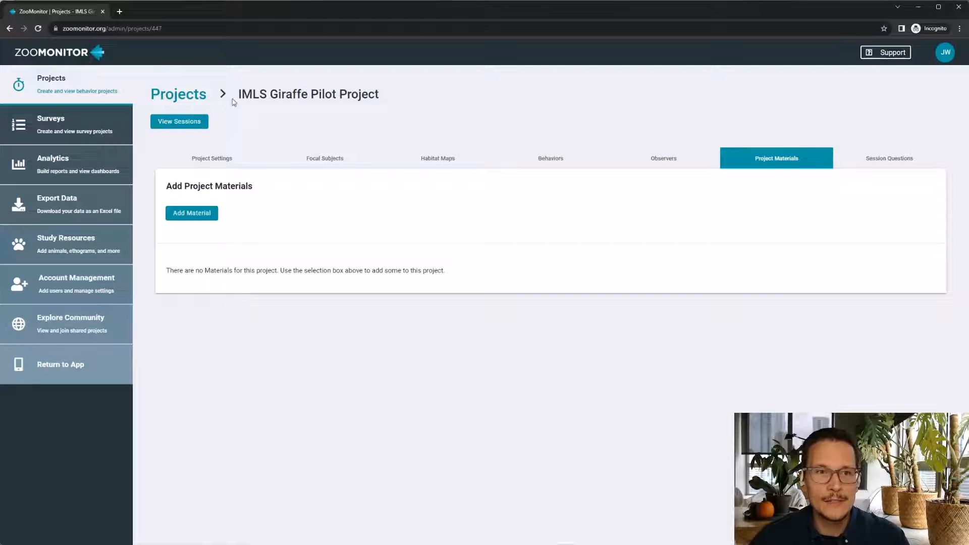
Start a new shared community study and name it "Exploring the Behavior of Giraffe Across AZA-accredited Zoos: A Community Pilot Study"
{"action": "left_click", "coordinate": [184, 99]}
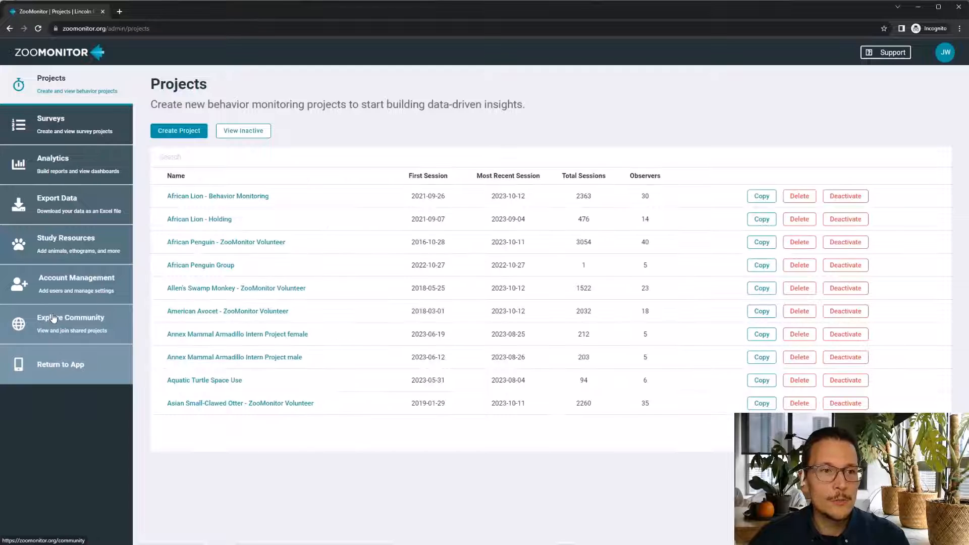
{"action": "left_click", "coordinate": [54, 318]}
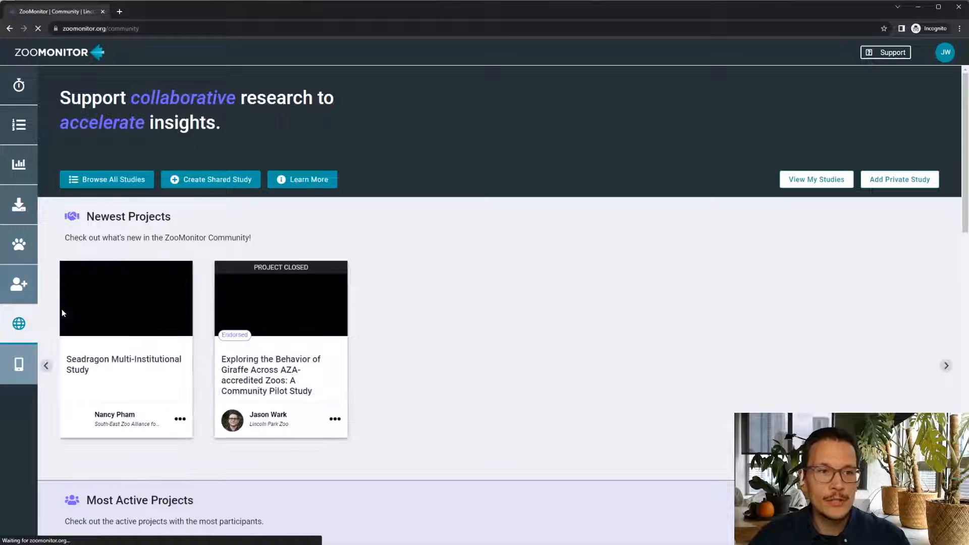
{"action": "left_click", "coordinate": [214, 186]}
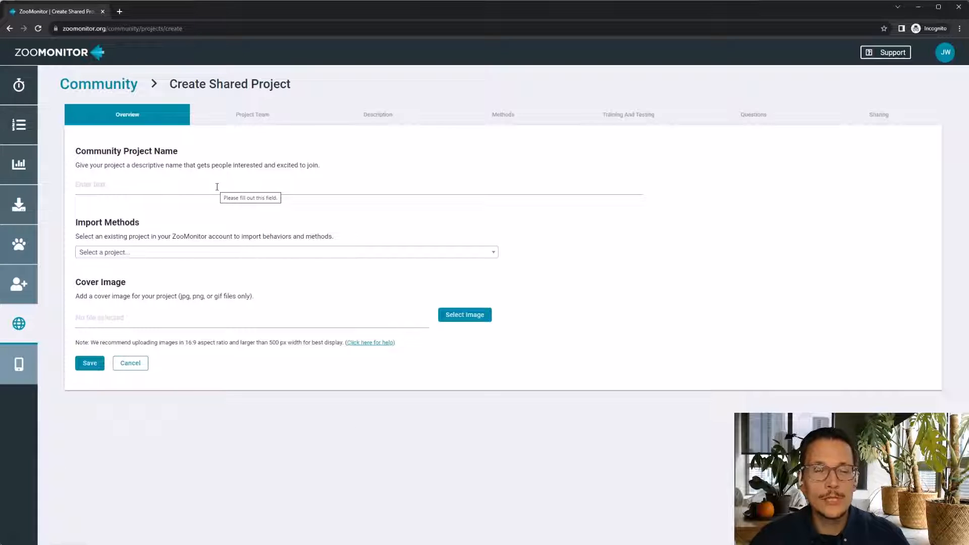
{"action": "left_click", "coordinate": [217, 187]}
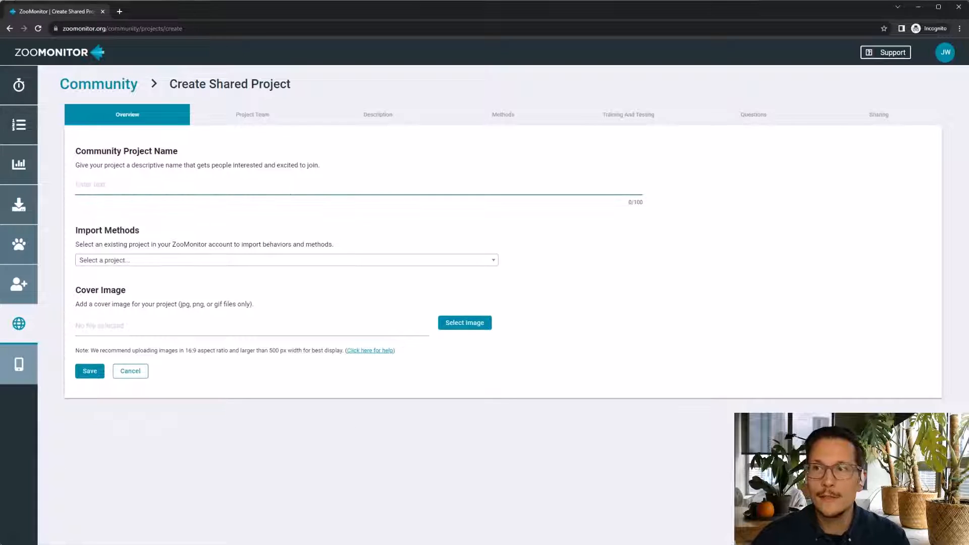
{"action": "key", "text": "alt+Tab"}
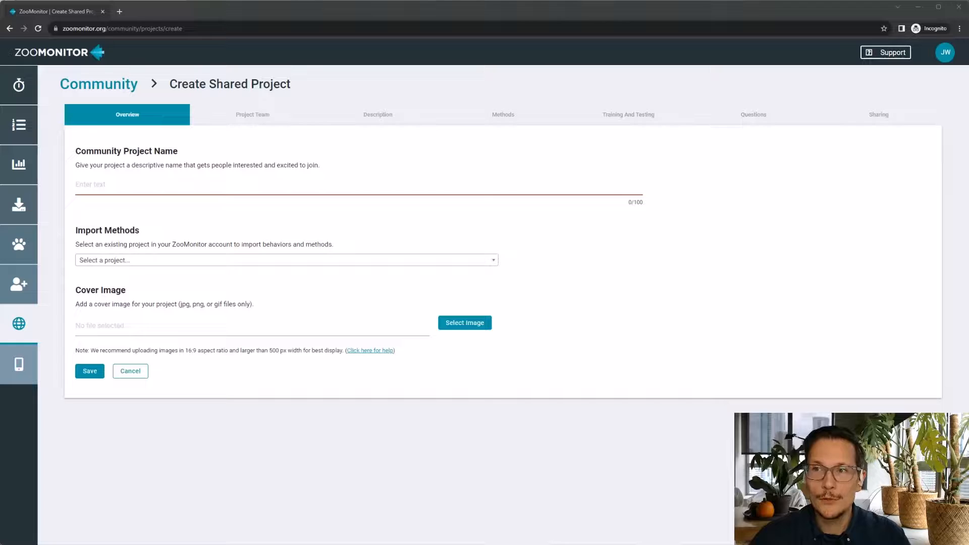
{"action": "left_click", "coordinate": [258, 184]}
{"action": "type", "text": "Exploring the Behavior of Giraffe Across AZA-accredited Zoos: A Community Pilot Study"}
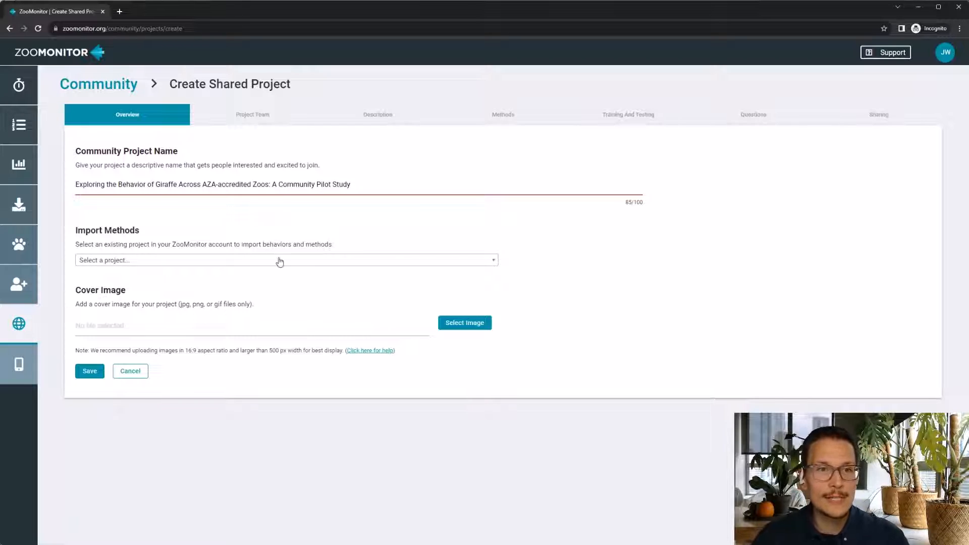
Import the methods from the IMLS Giraffe Pilot Project, add Giraffe.jpg as the cover image and save the project overview
{"action": "left_click", "coordinate": [242, 261]}
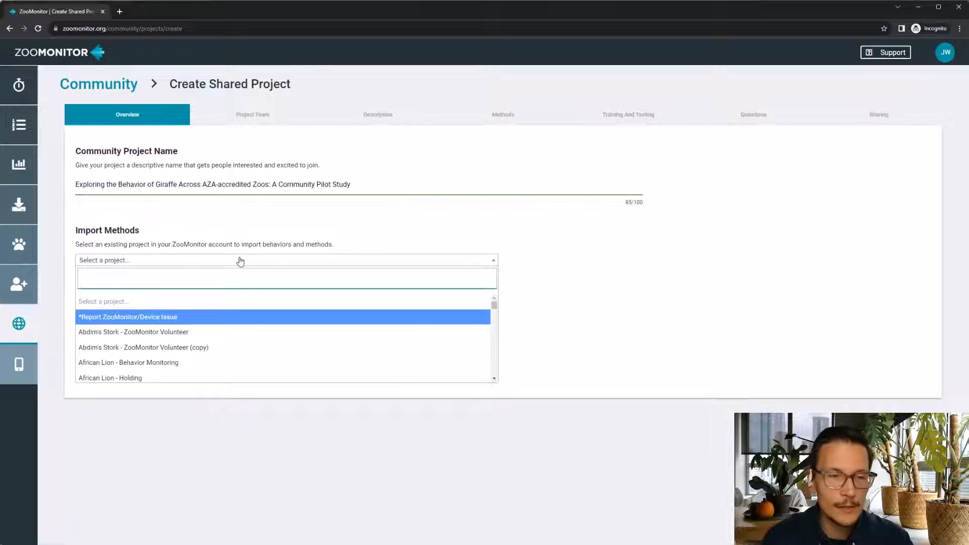
{"action": "type", "text": "IMLS"}
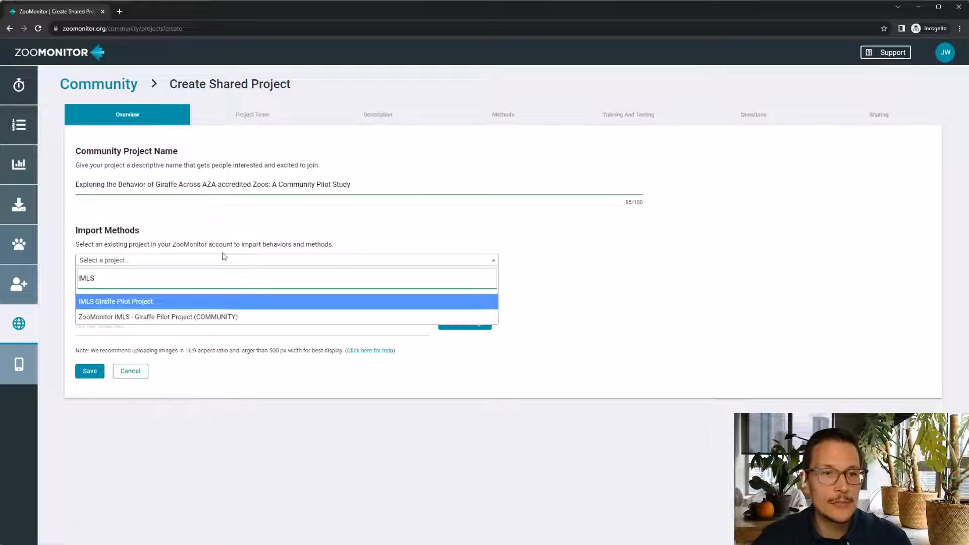
{"action": "left_click", "coordinate": [200, 303]}
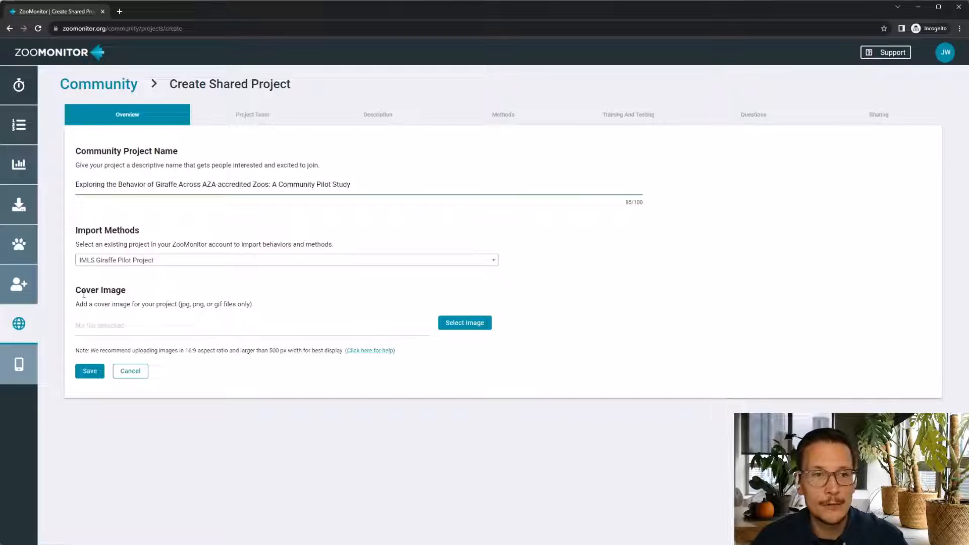
{"action": "left_click", "coordinate": [489, 325]}
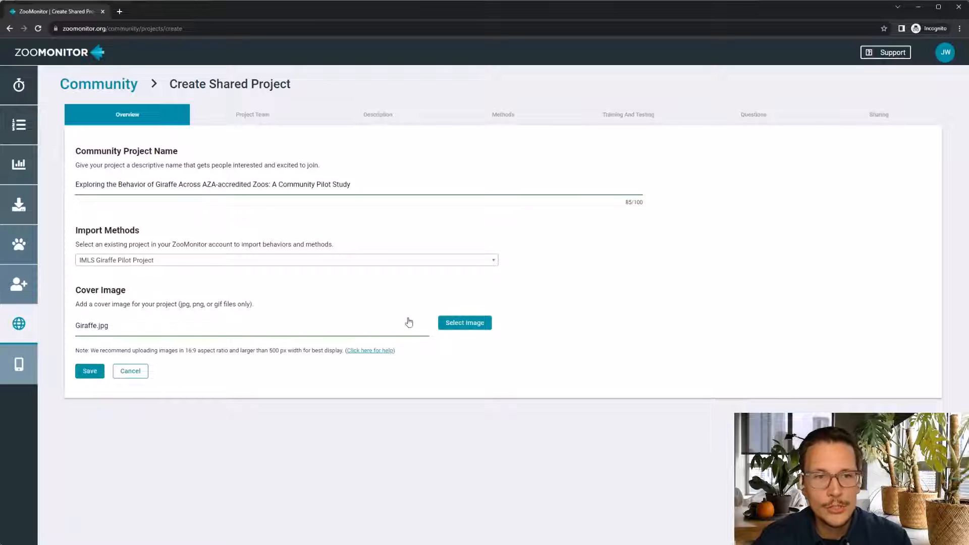
{"action": "left_click", "coordinate": [97, 377]}
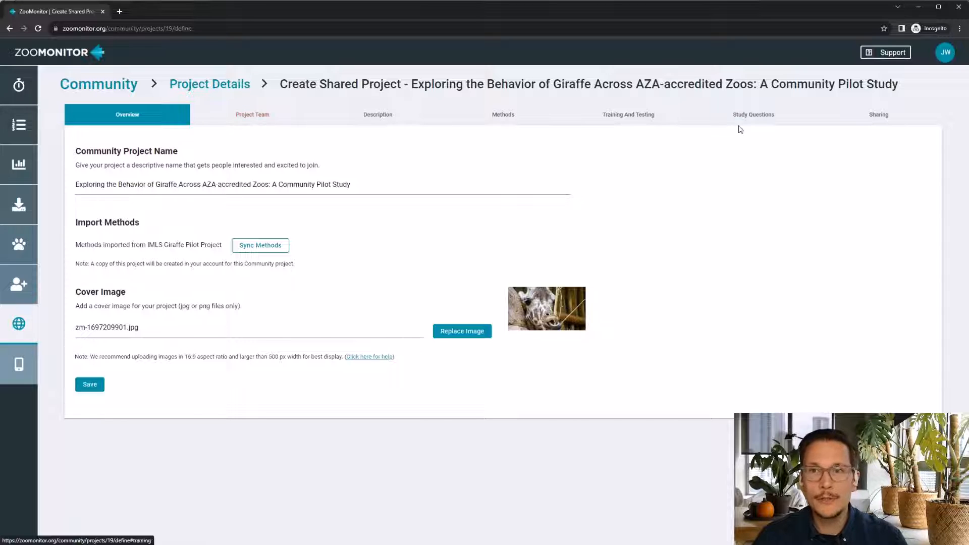
Go to the shared project's team settings and read the explanation of the project roles
{"action": "left_click", "coordinate": [266, 122]}
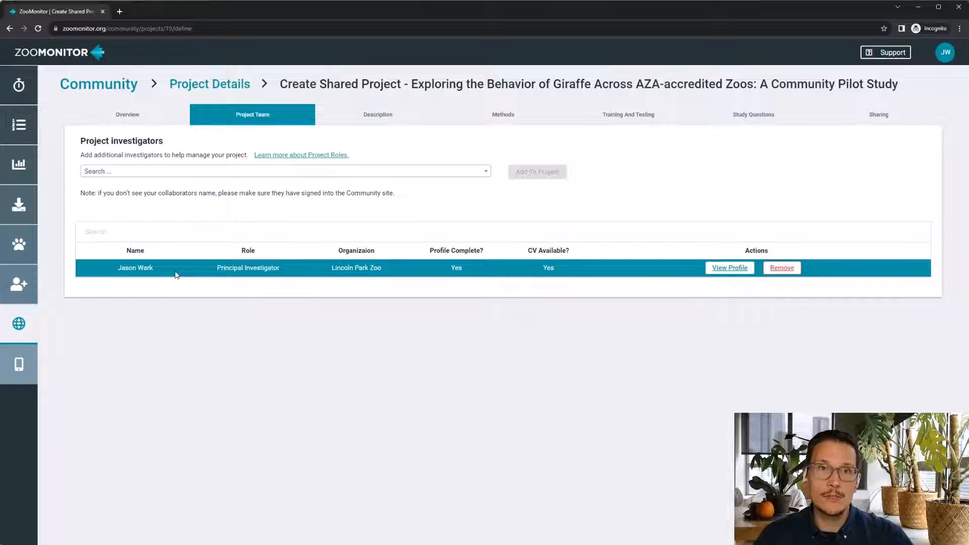
{"action": "left_click", "coordinate": [298, 156]}
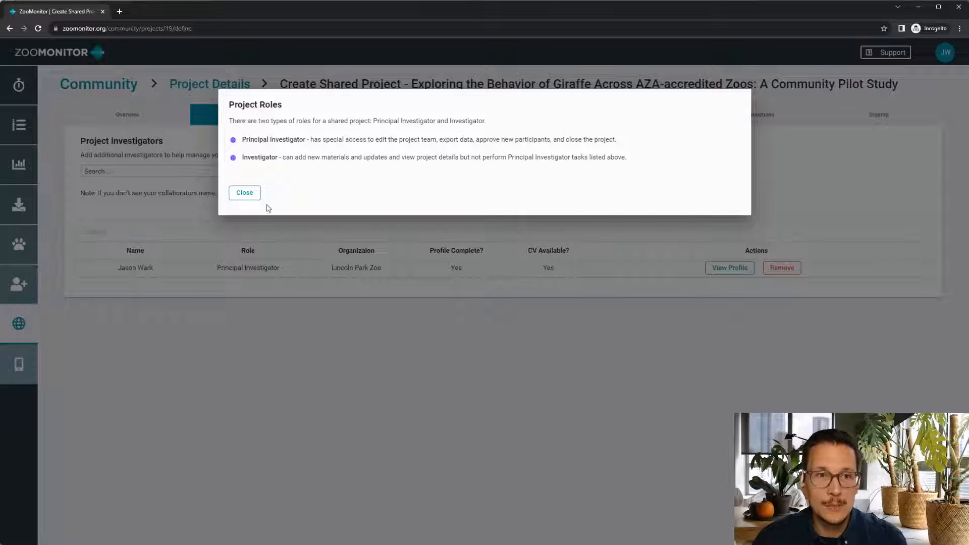
{"action": "left_click", "coordinate": [244, 193]}
Find the collaborator by first name in the investigator list and add them to the project team
{"action": "left_click", "coordinate": [181, 172]}
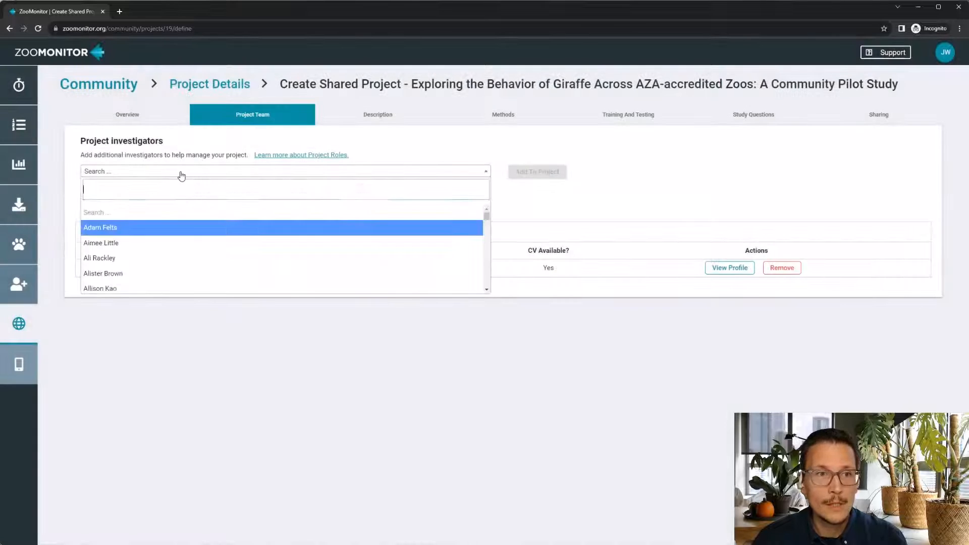
{"action": "type", "text": "kati"}
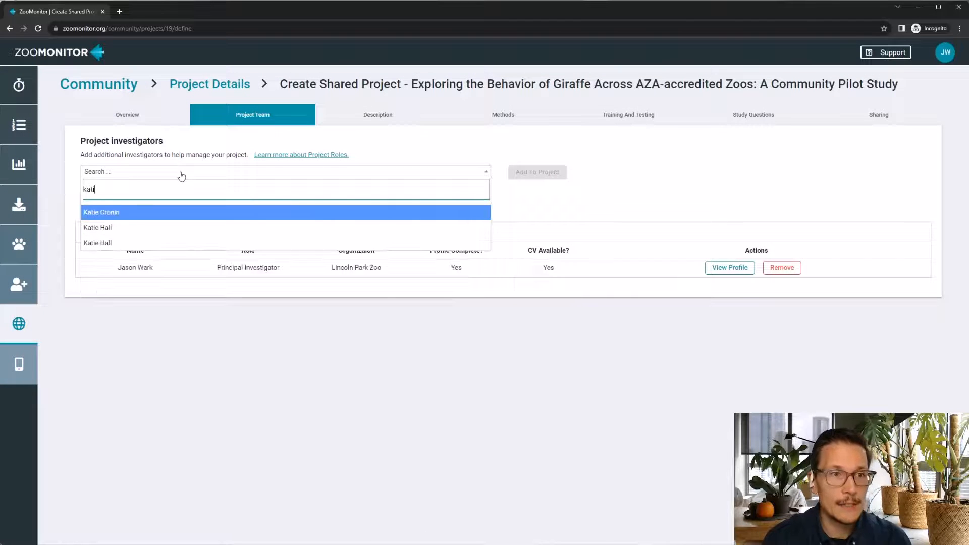
{"action": "left_click", "coordinate": [238, 213]}
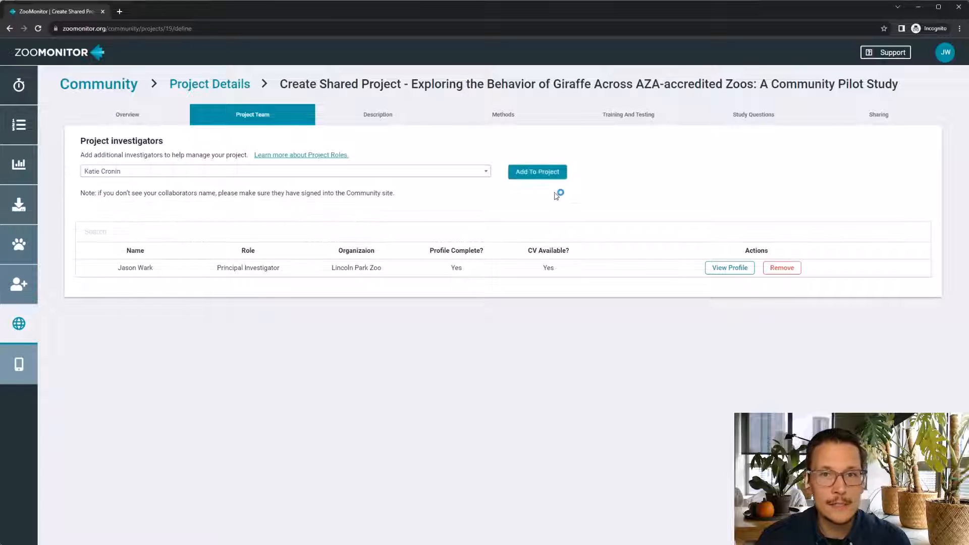
{"action": "left_click", "coordinate": [550, 177]}
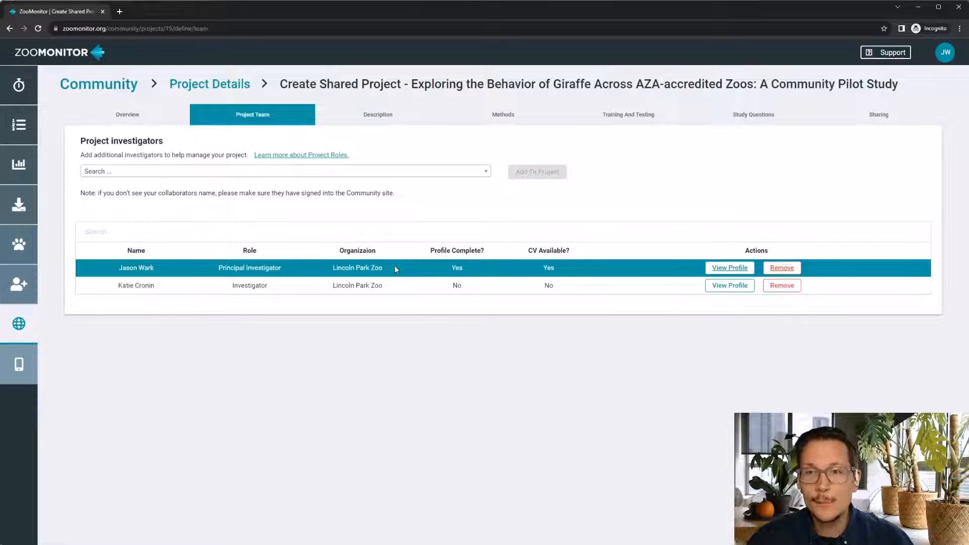
Review the principal investigator's profile, including background, community projects and organization, and close it
{"action": "left_click", "coordinate": [728, 271]}
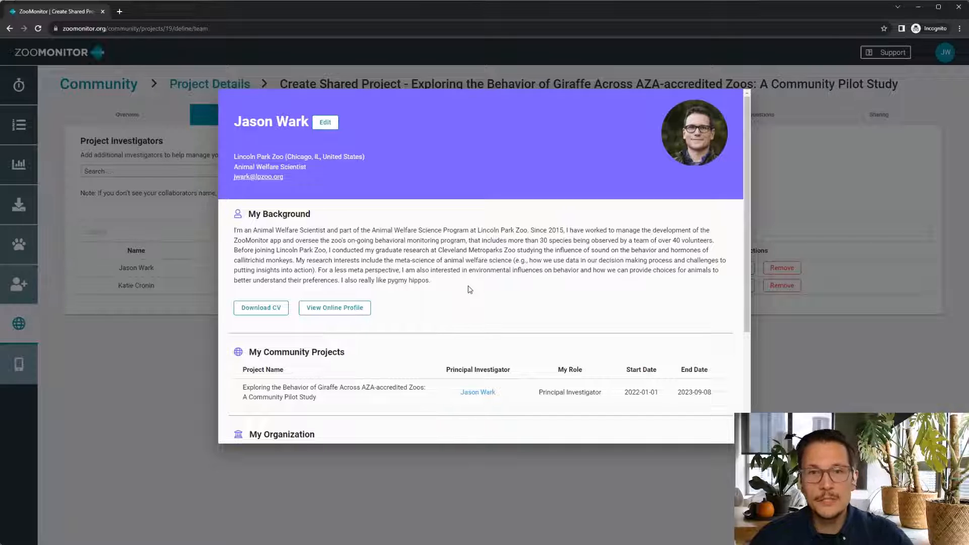
{"action": "scroll", "coordinate": [469, 289], "scroll_direction": "down", "scroll_amount": 1}
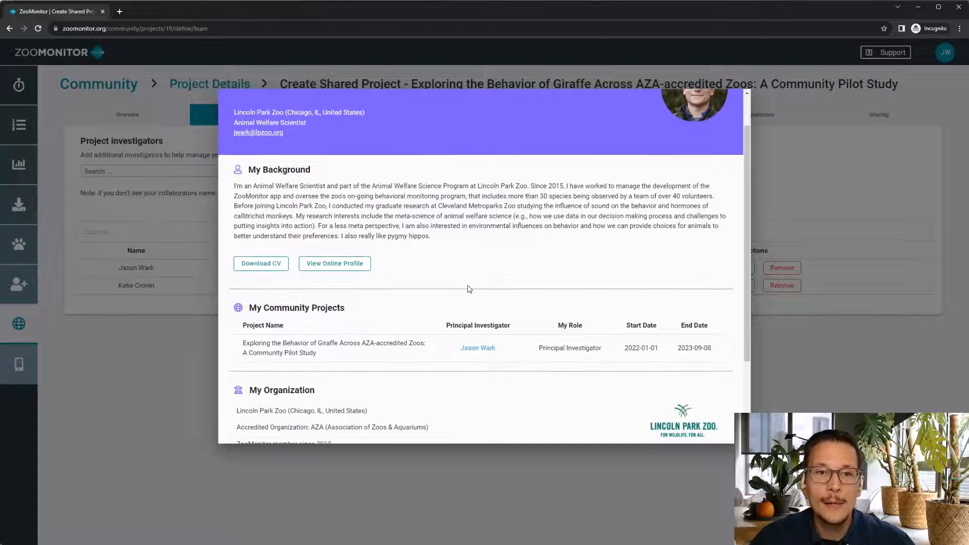
{"action": "scroll", "coordinate": [469, 289], "scroll_direction": "down", "scroll_amount": 2}
{"action": "scroll", "coordinate": [469, 288], "scroll_direction": "up", "scroll_amount": 3}
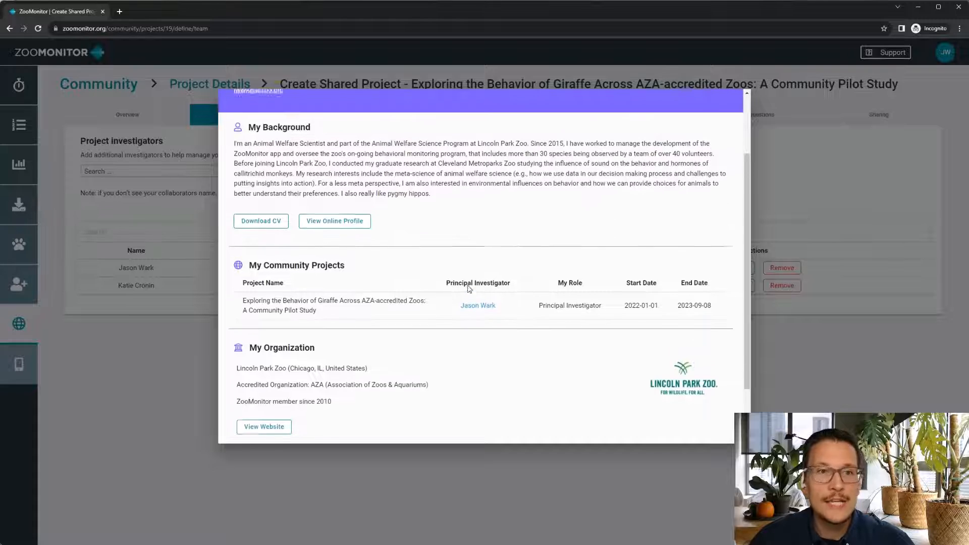
{"action": "scroll", "coordinate": [469, 289], "scroll_direction": "down", "scroll_amount": 3}
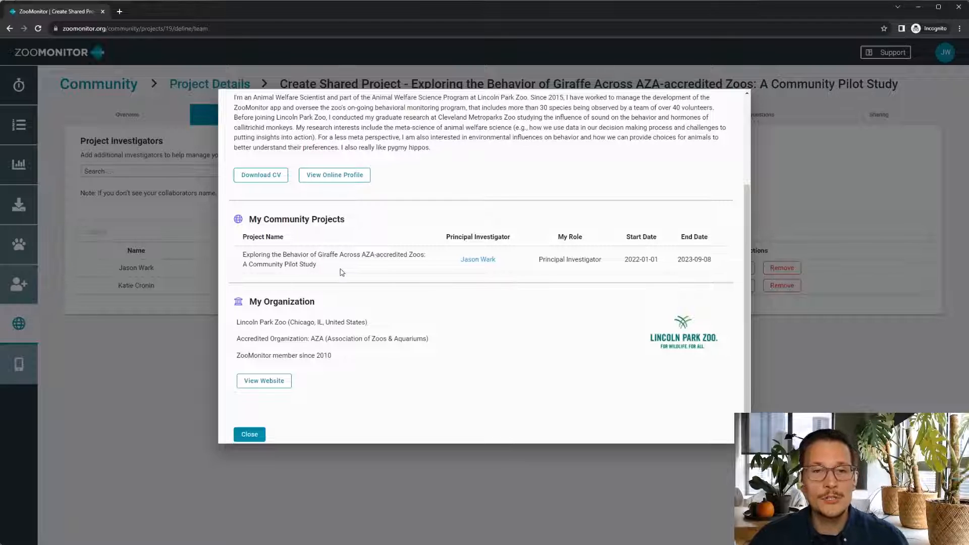
{"action": "scroll", "coordinate": [343, 273], "scroll_direction": "down", "scroll_amount": 1}
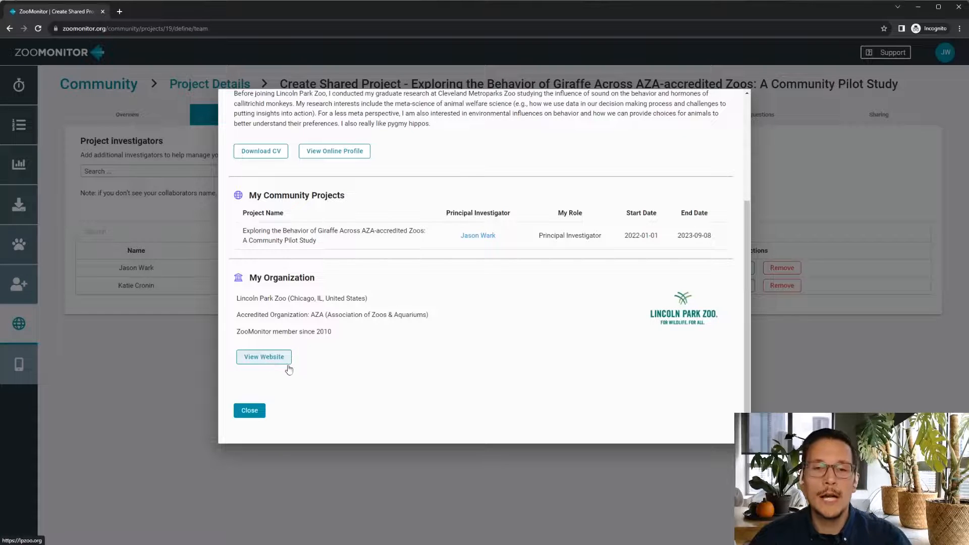
{"action": "left_click", "coordinate": [250, 411]}
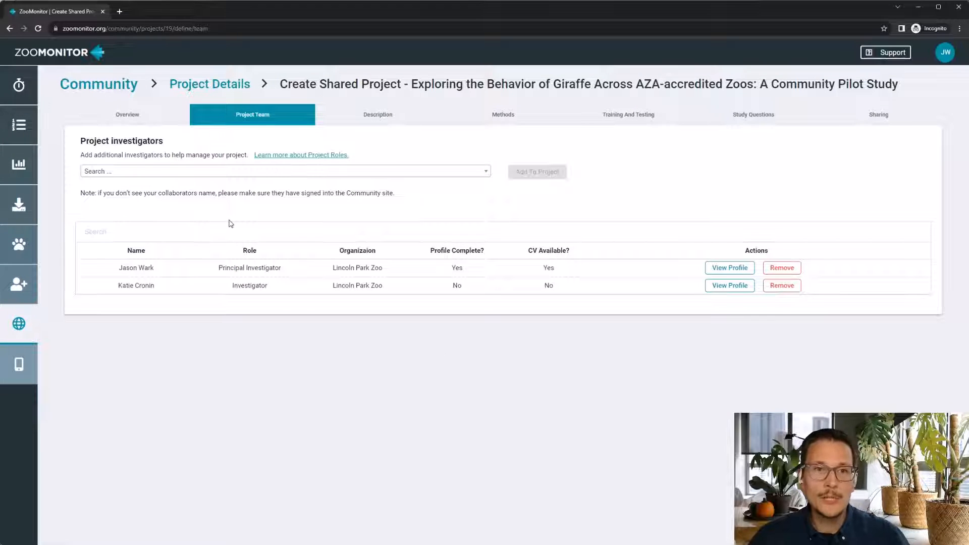
Enter a brief project description stating that the giraffe pilot project is intended to test the new Community platform in ZooMonitor
{"action": "left_click", "coordinate": [375, 121]}
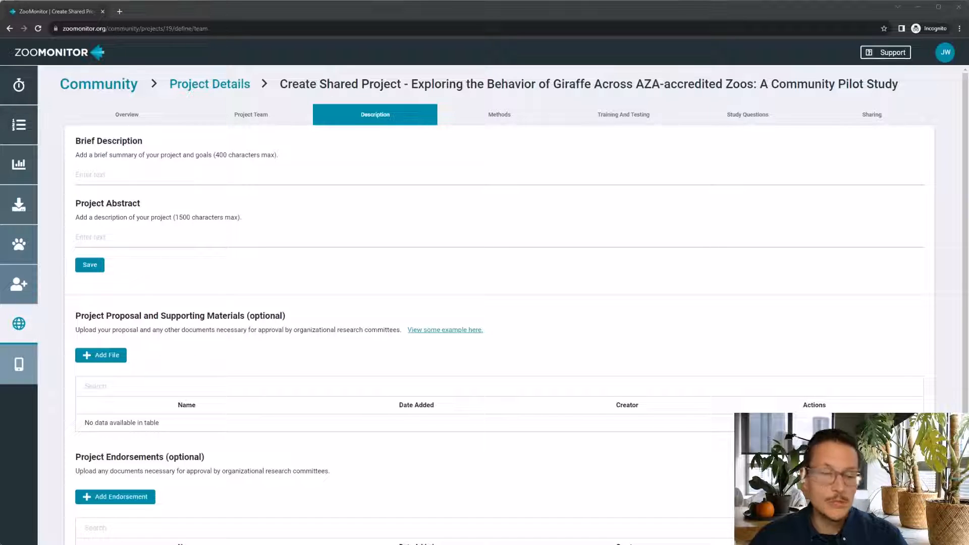
{"action": "left_click", "coordinate": [155, 176]}
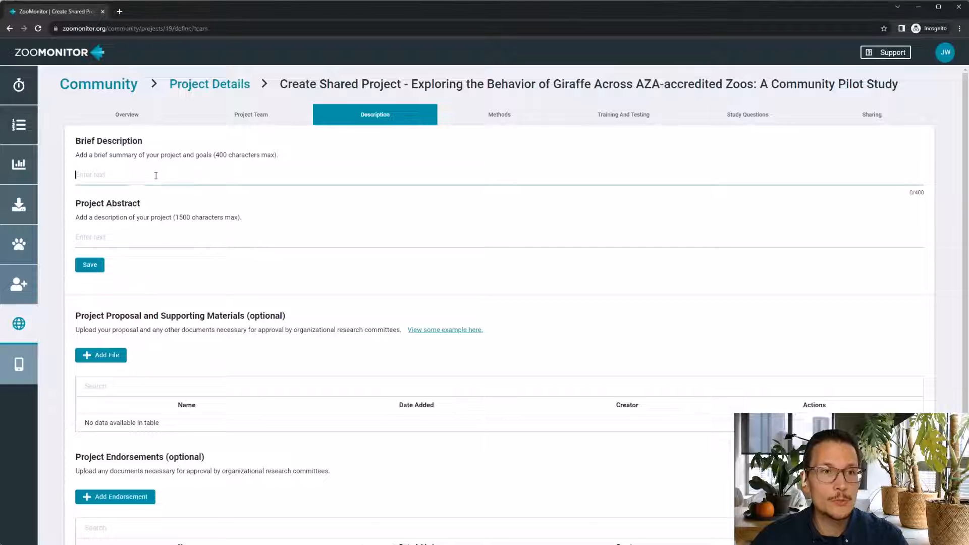
{"action": "type", "text": "This giraffe pilot project is intended to test the new Community platform in ZooMonitor.  With generous support from our Project Advisory Committee members and friends, we are excited to pilot these efforts with giraffe, our first Community project."}
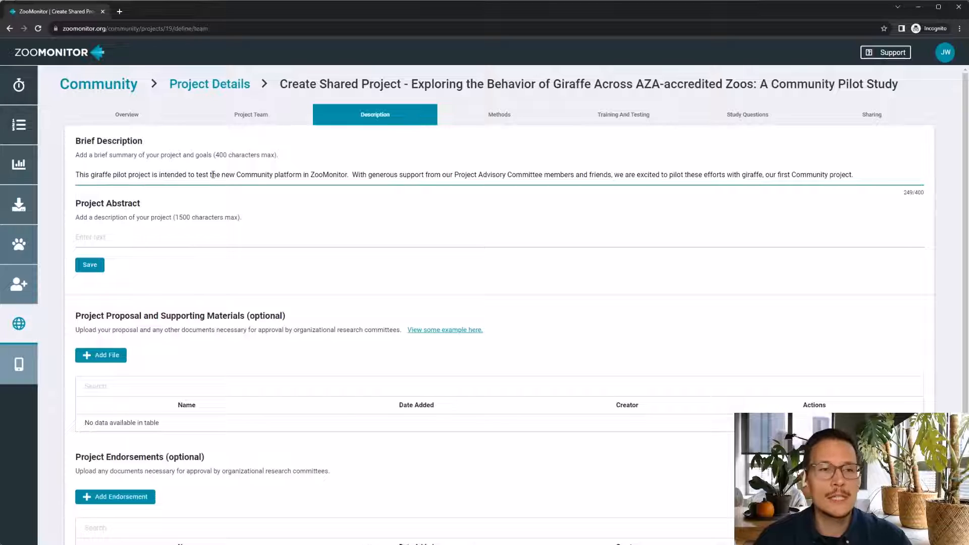
Paste the copied project abstract beginning "Giraffe are one of the most commonly housed megafauna in AZA-accredited zoos" and save the description
{"action": "key", "text": "alt+Tab"}
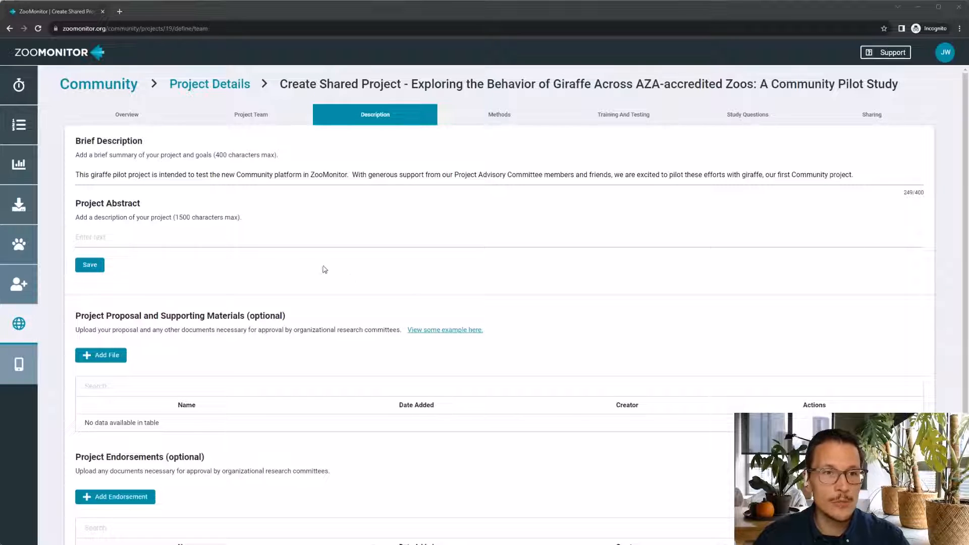
{"action": "left_click", "coordinate": [323, 238]}
{"action": "key", "text": "ctrl+v"}
{"action": "left_click", "coordinate": [90, 264]}
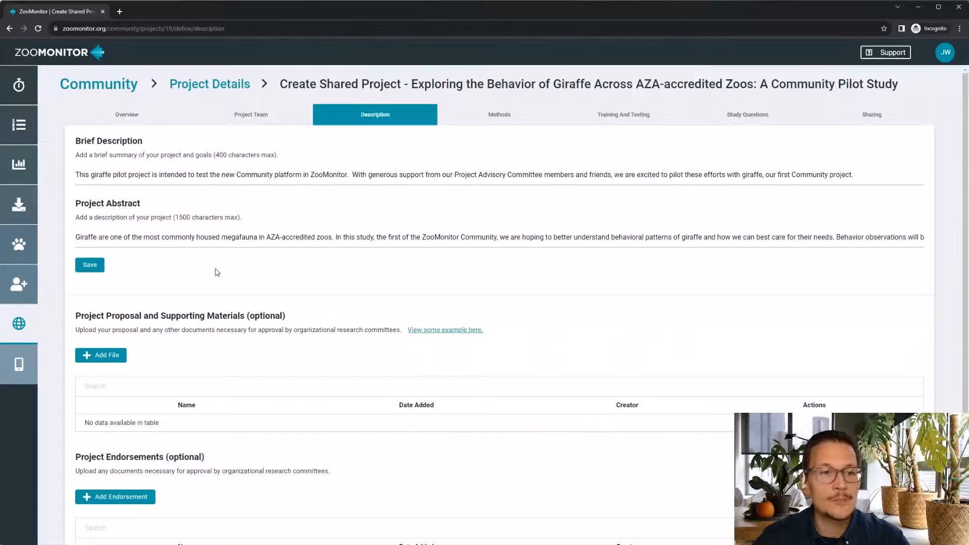
View the example giraffe study's project approval materials and download its Research Proposal
{"action": "scroll", "coordinate": [215, 257], "scroll_direction": "down", "scroll_amount": 1}
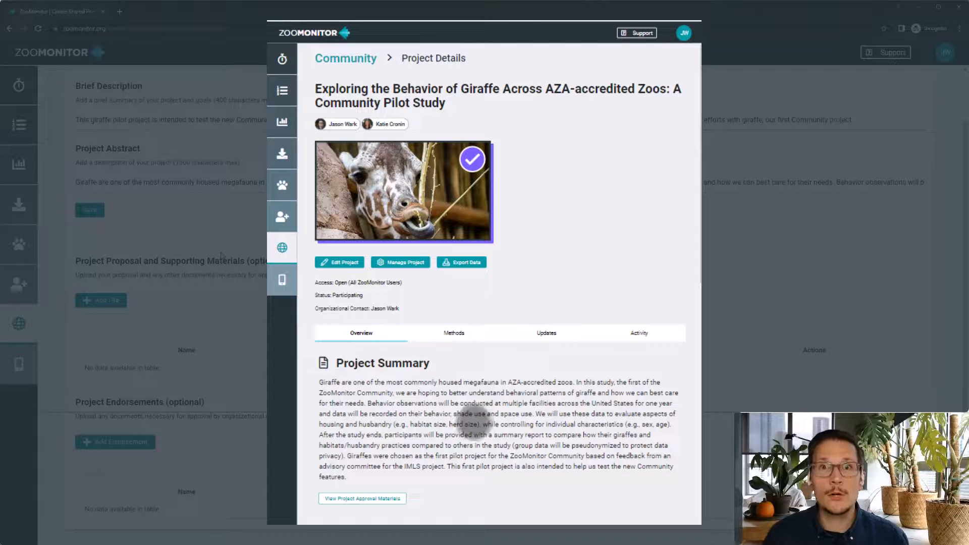
{"action": "left_click", "coordinate": [382, 498]}
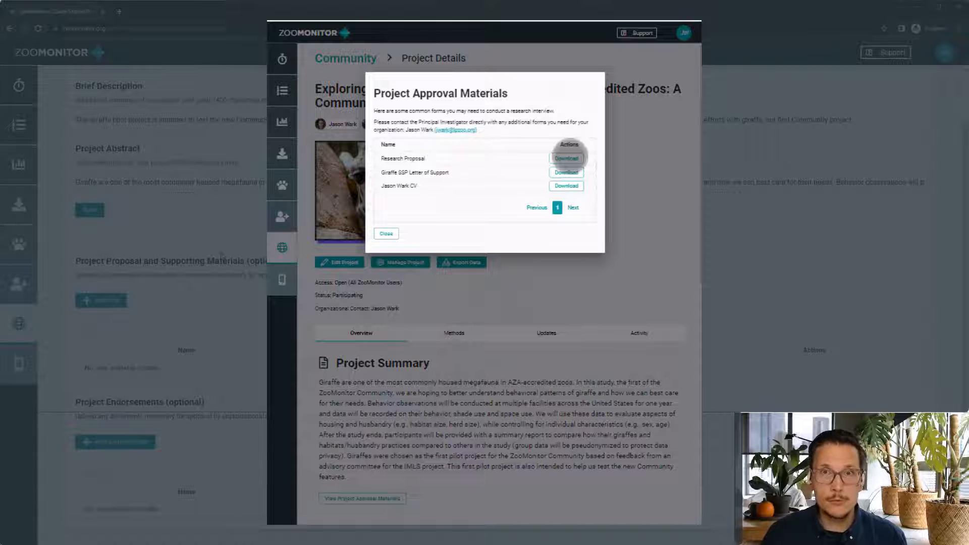
{"action": "left_click", "coordinate": [570, 156]}
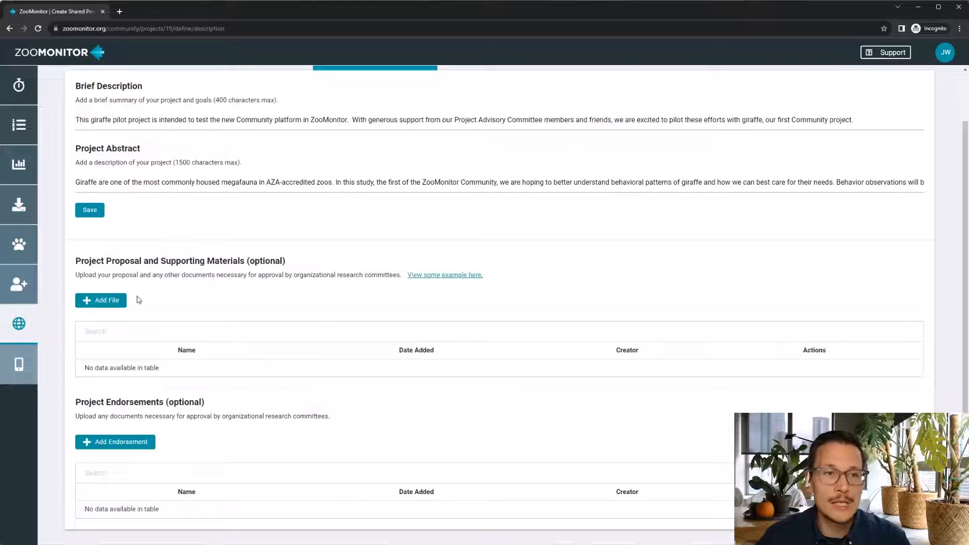
Add a supporting material named "Research Project Proposal", attach Giraffe Research Proposal.pdf, and save it
{"action": "left_click", "coordinate": [112, 301]}
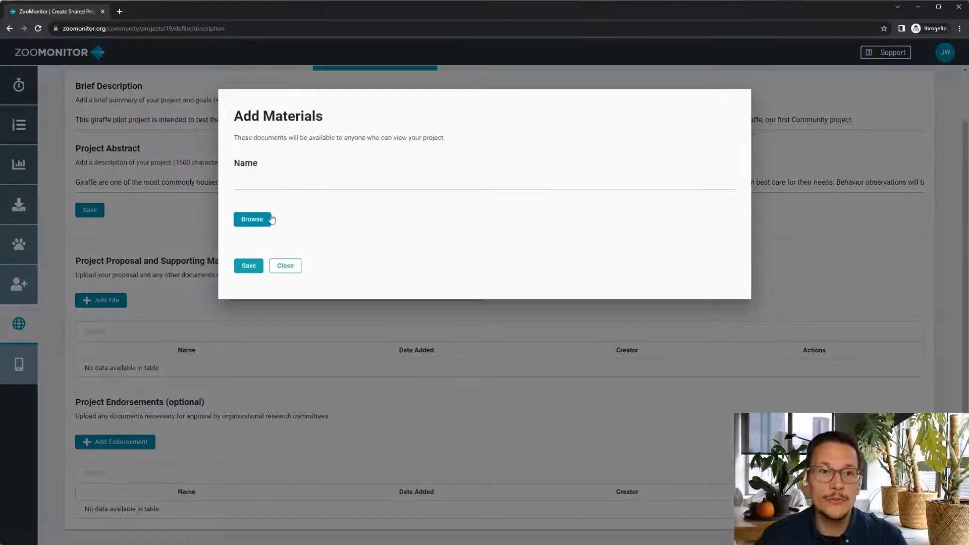
{"action": "left_click", "coordinate": [406, 172]}
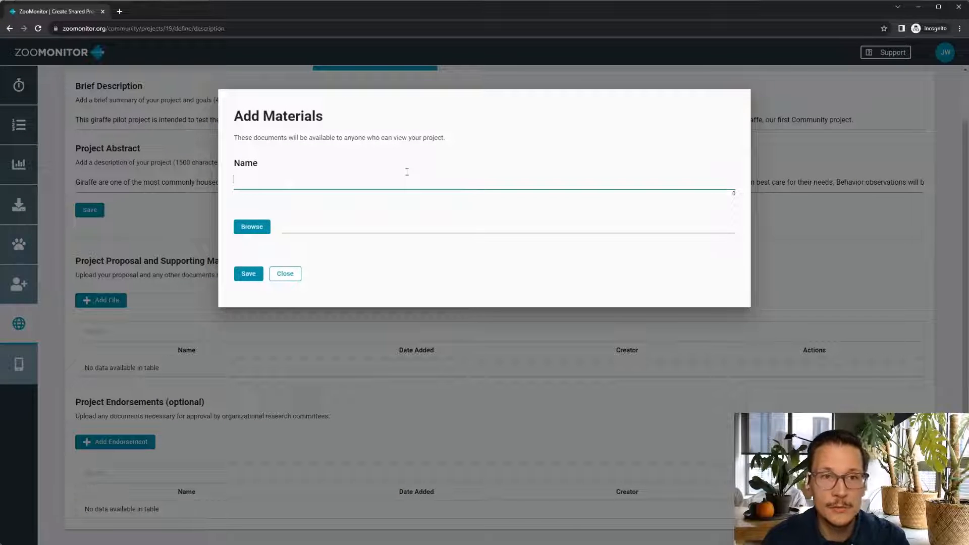
{"action": "type", "text": "Resear"}
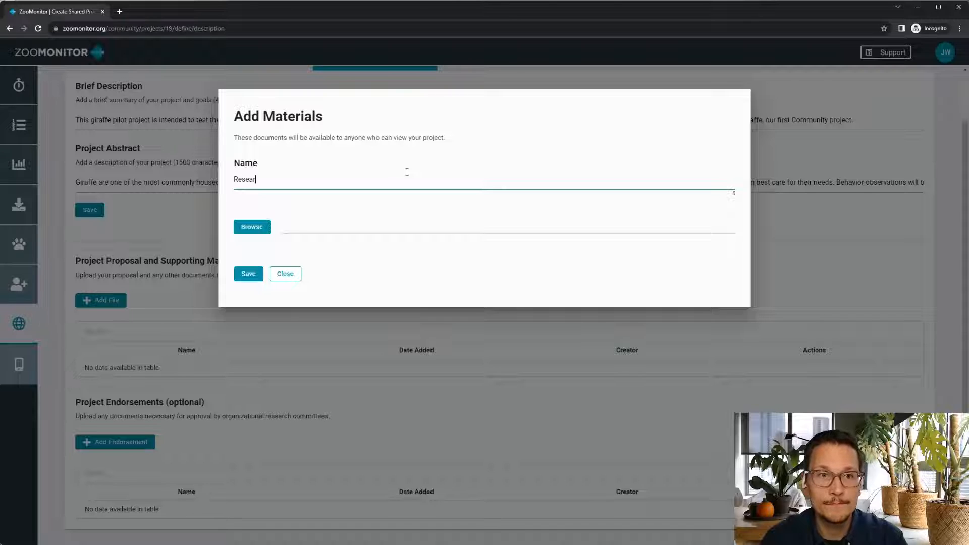
{"action": "type", "text": "ch Projec"}
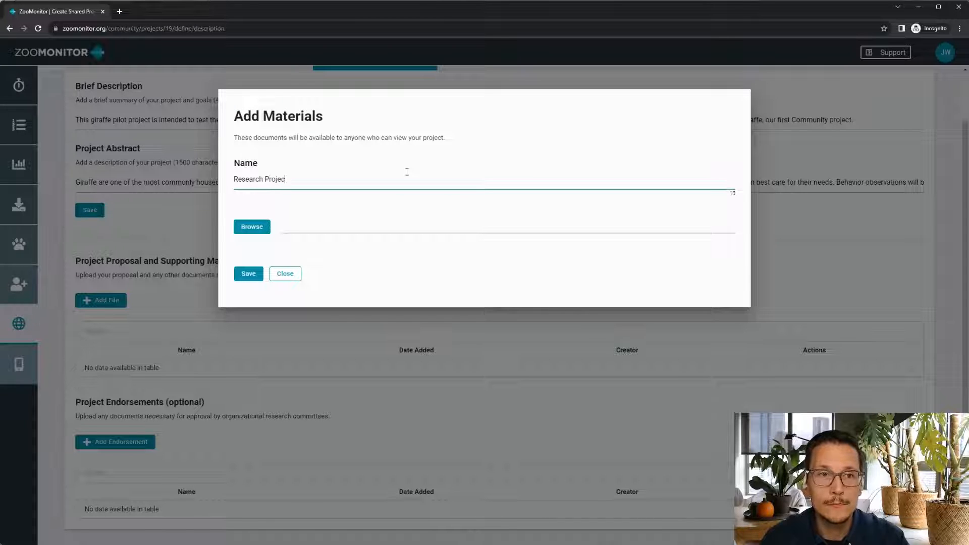
{"action": "type", "text": "t Prop"}
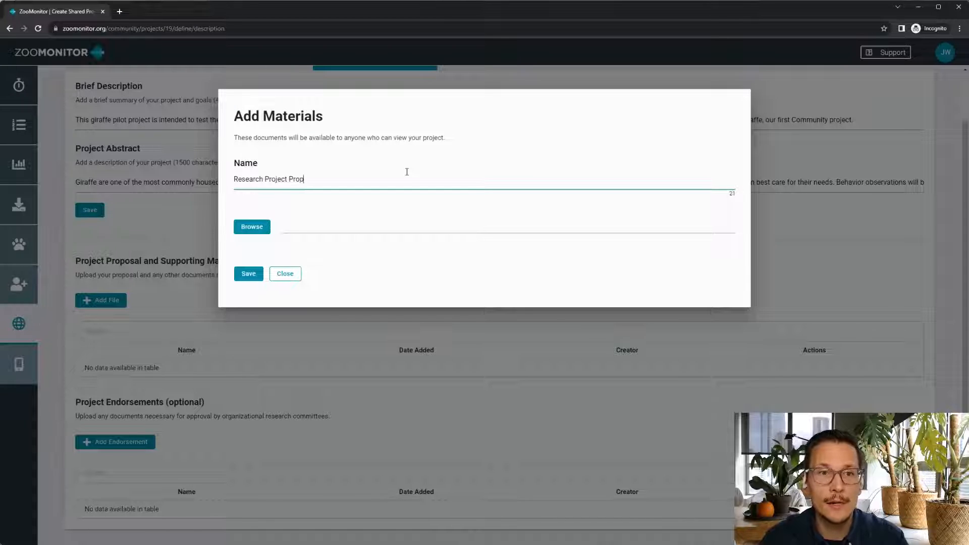
{"action": "type", "text": "osal"}
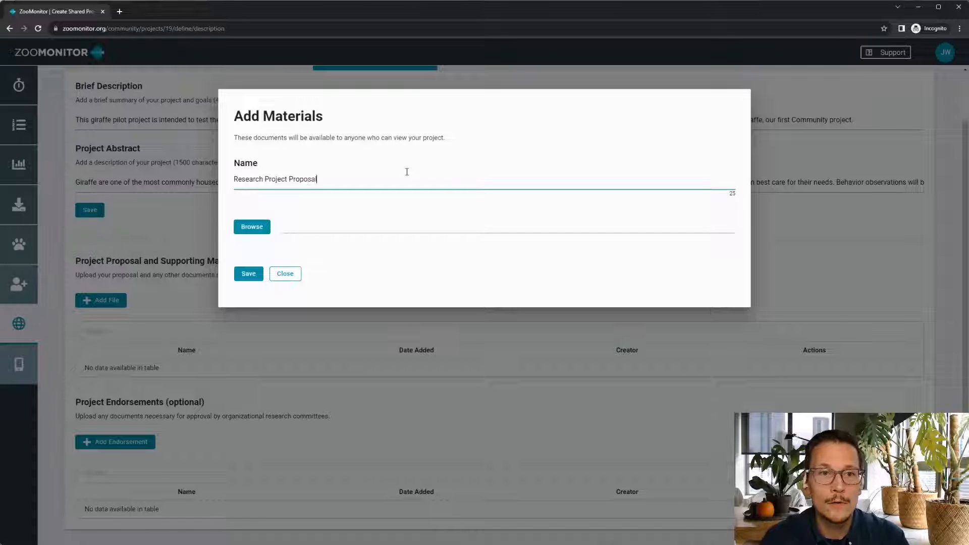
{"action": "left_click", "coordinate": [261, 230]}
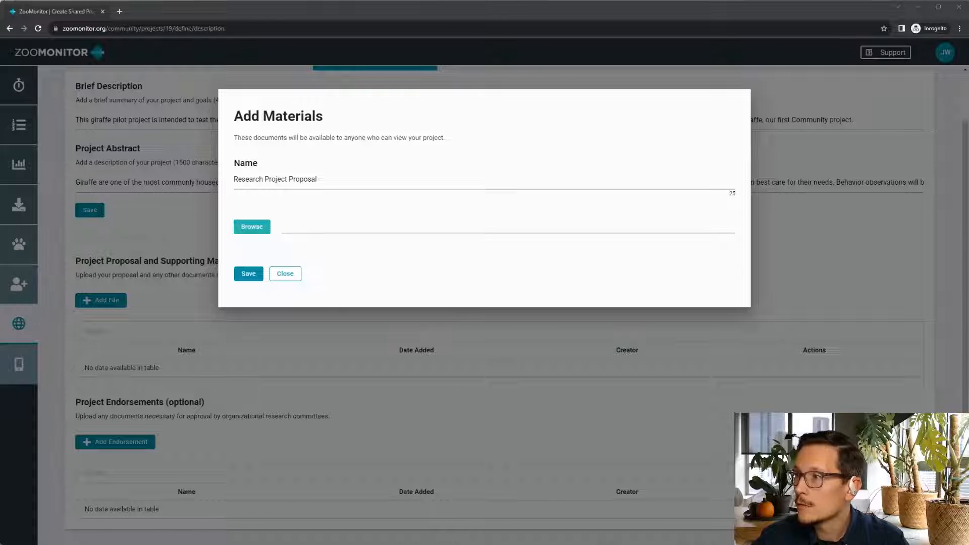
{"action": "left_click", "coordinate": [572, 271]}
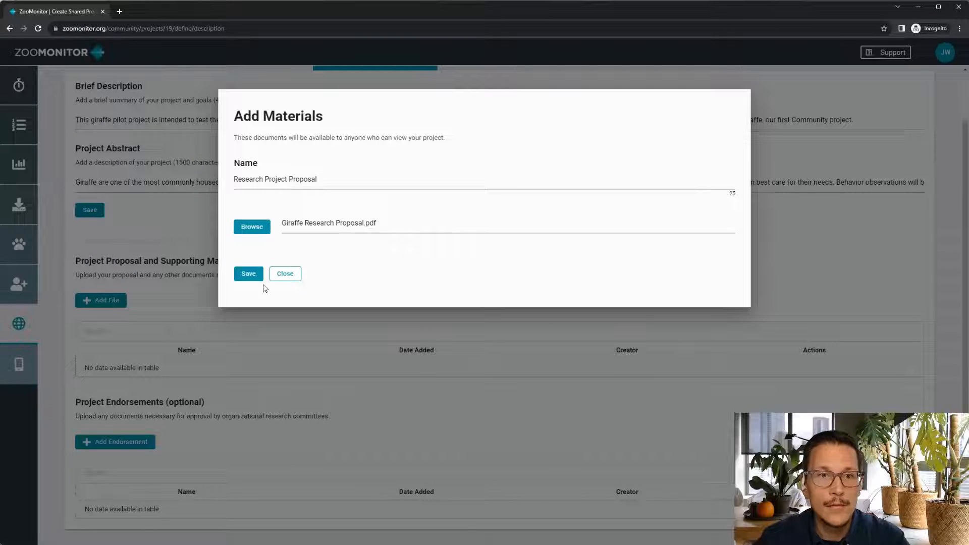
{"action": "left_click", "coordinate": [239, 279]}
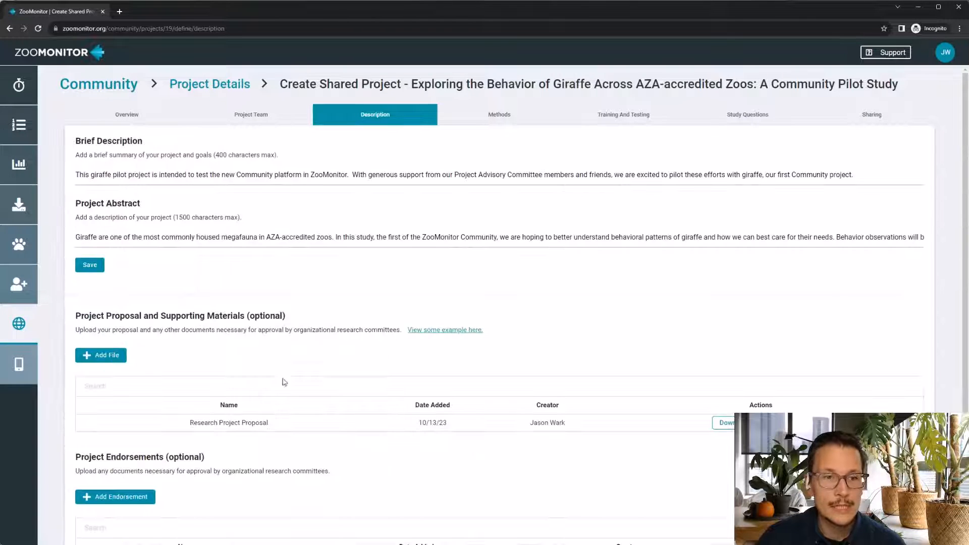
Add a project endorsement named "Giraffe SSP Endorsement", attach its file, and save it
{"action": "scroll", "coordinate": [326, 437], "scroll_direction": "down", "scroll_amount": 1}
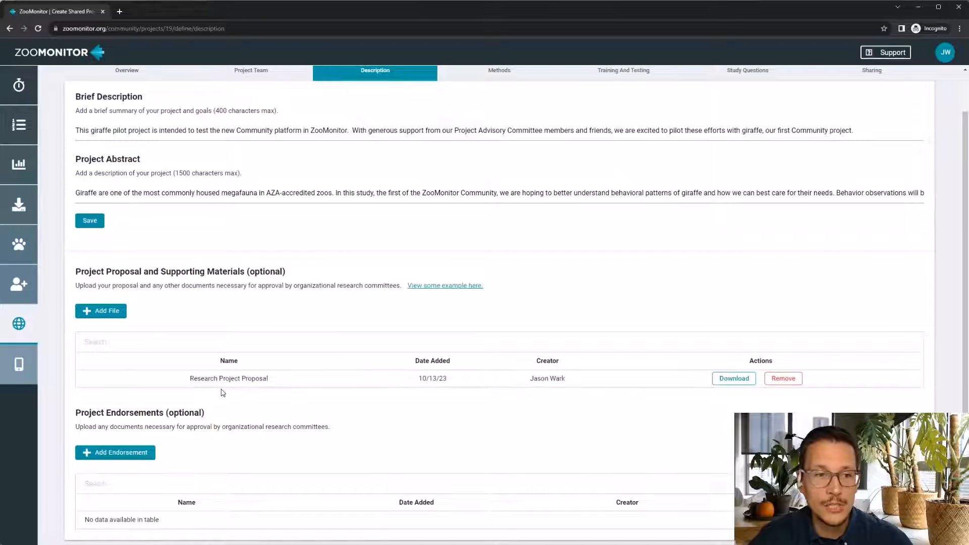
{"action": "scroll", "coordinate": [222, 392], "scroll_direction": "down", "scroll_amount": 1}
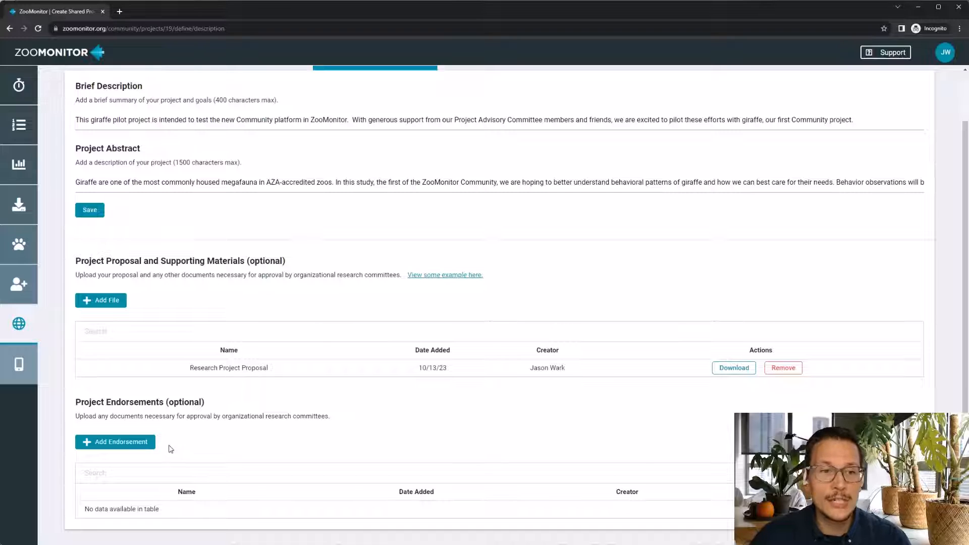
{"action": "left_click", "coordinate": [135, 443]}
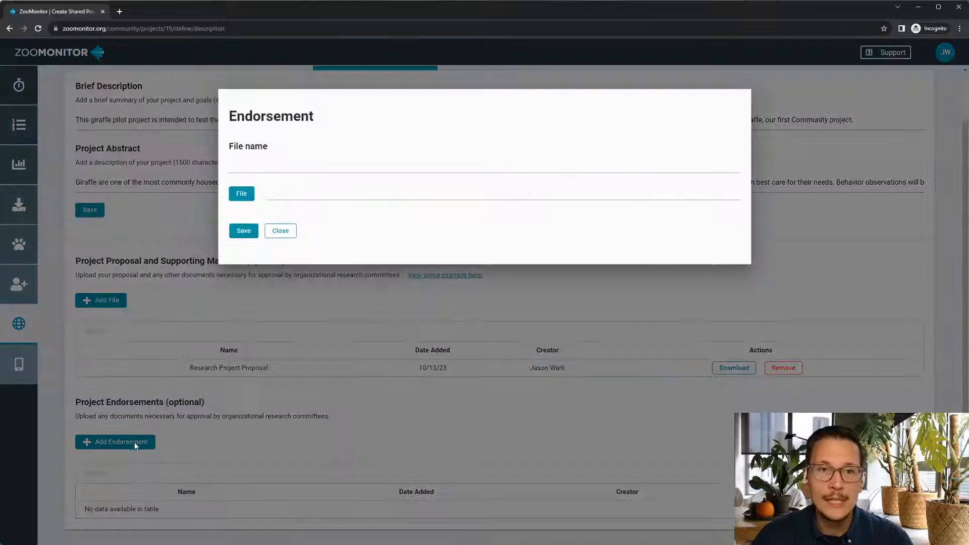
{"action": "left_click", "coordinate": [286, 159]}
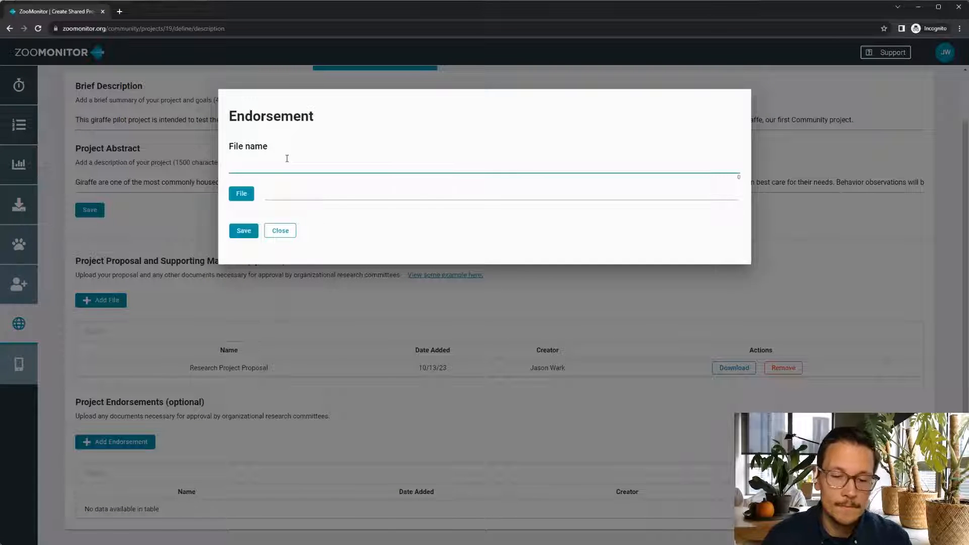
{"action": "type", "text": "Gira"}
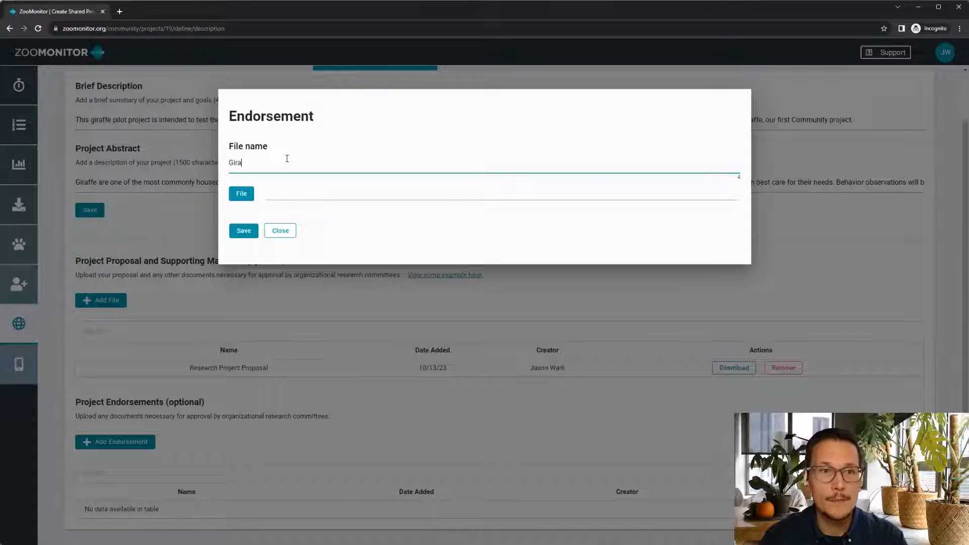
{"action": "type", "text": "ffe SSP E"}
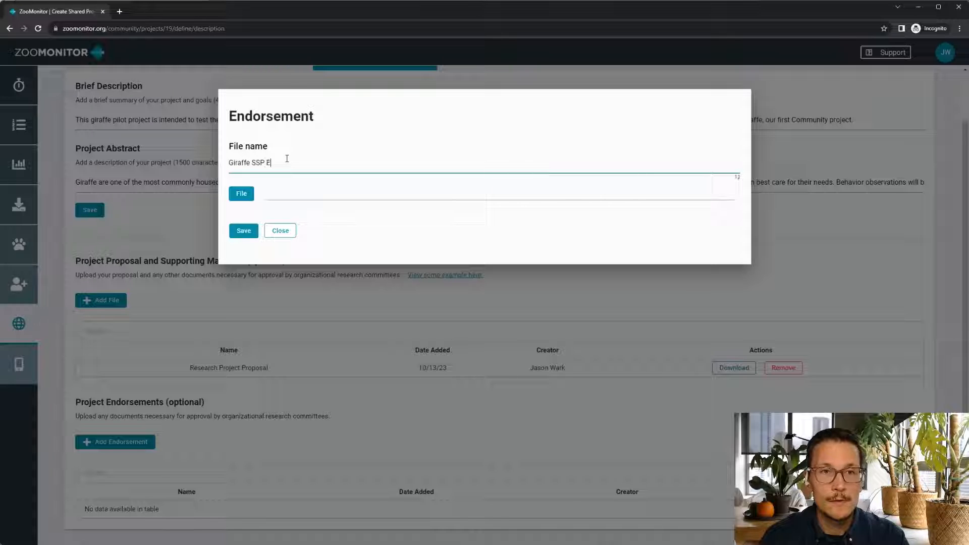
{"action": "type", "text": "ndorsement"}
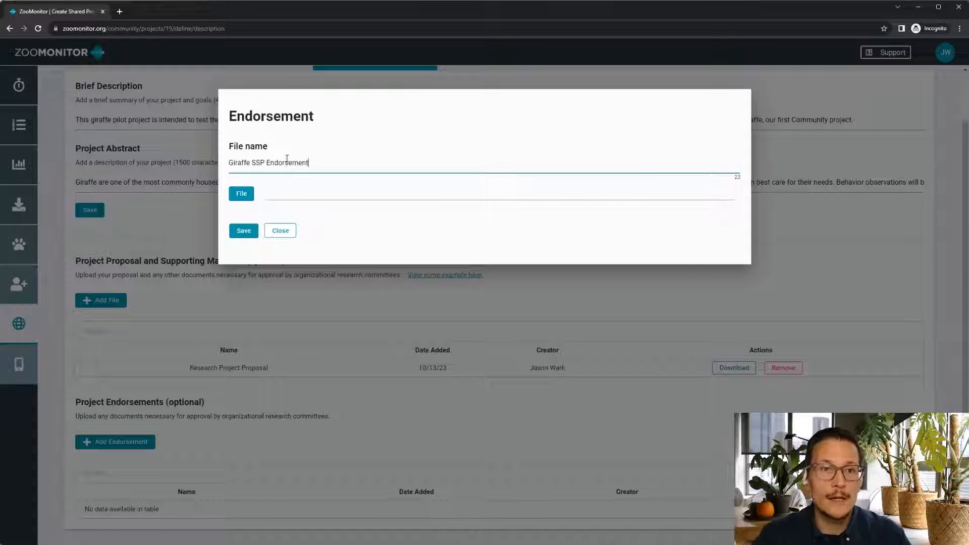
{"action": "left_click", "coordinate": [248, 201]}
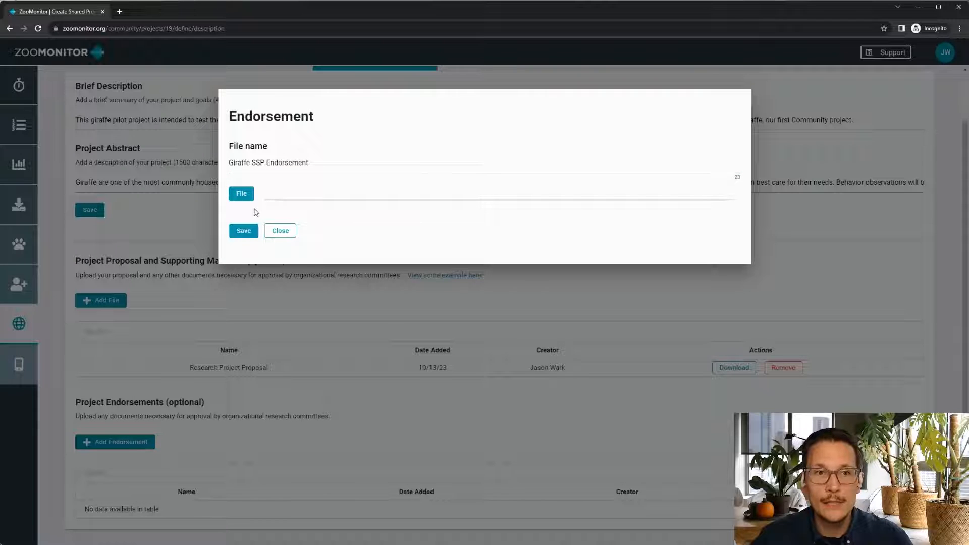
{"action": "left_click", "coordinate": [239, 194]}
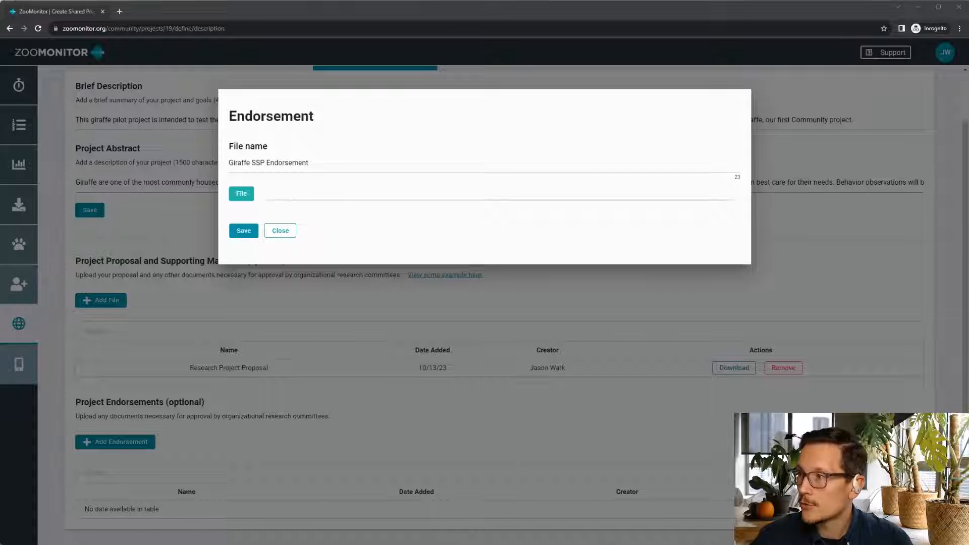
{"action": "left_click", "coordinate": [494, 239]}
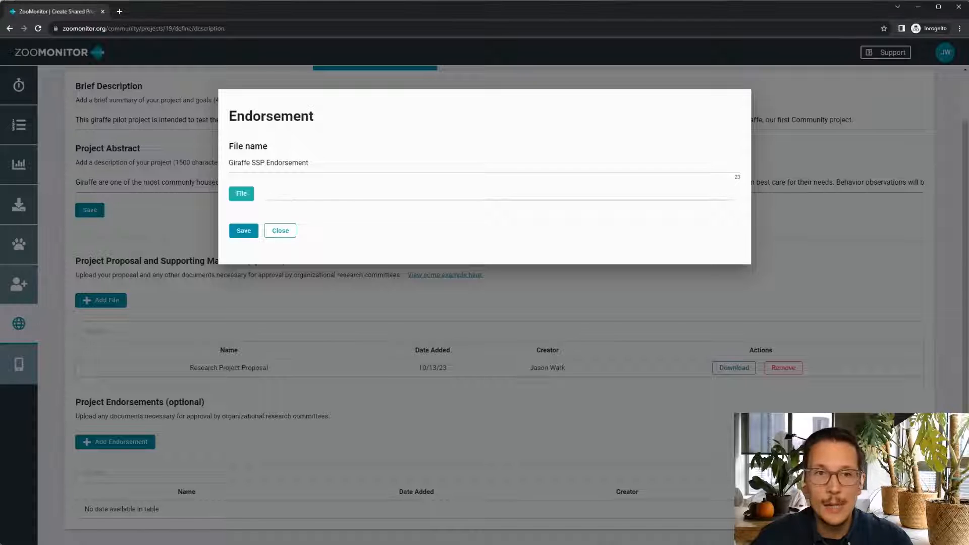
{"action": "left_click", "coordinate": [239, 239]}
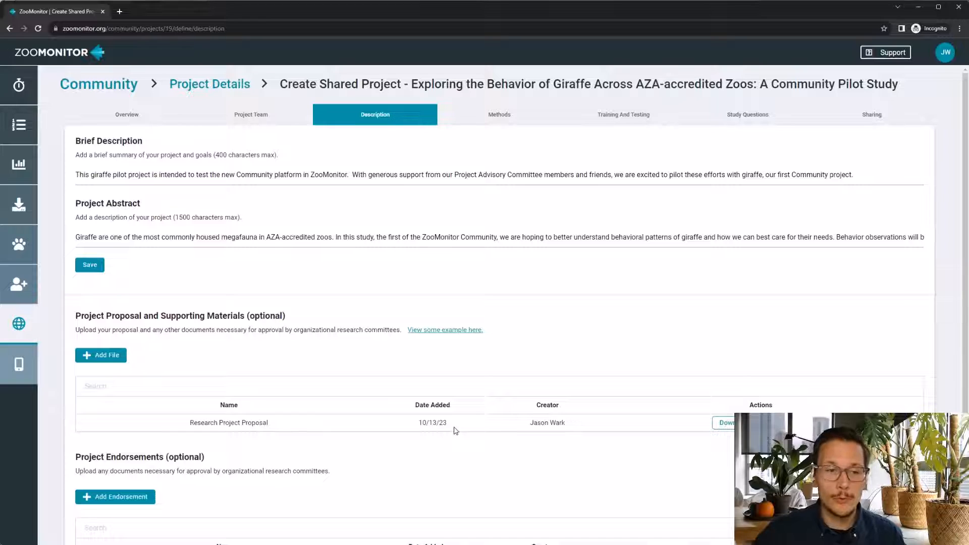
{"action": "scroll", "coordinate": [444, 454], "scroll_direction": "down", "scroll_amount": 1}
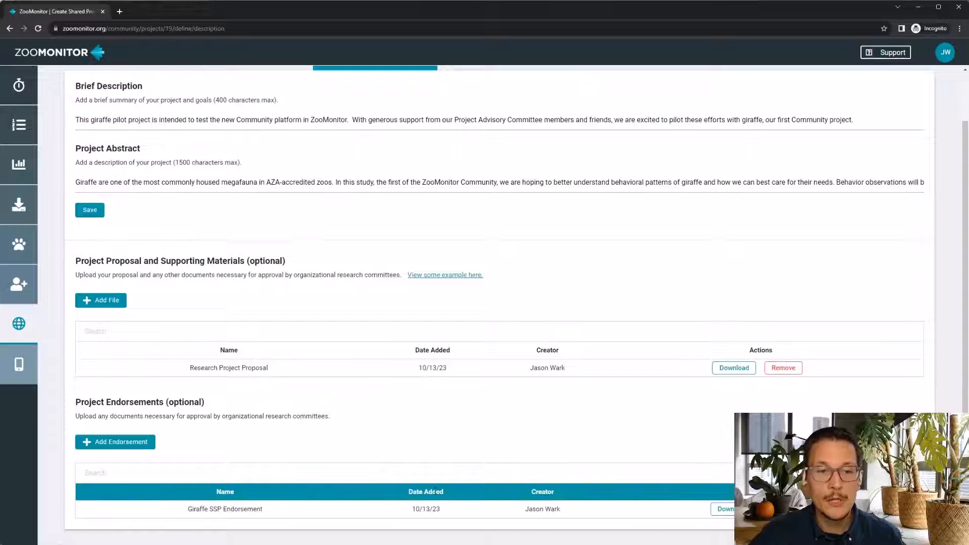
{"action": "scroll", "coordinate": [481, 423], "scroll_direction": "up", "scroll_amount": 1}
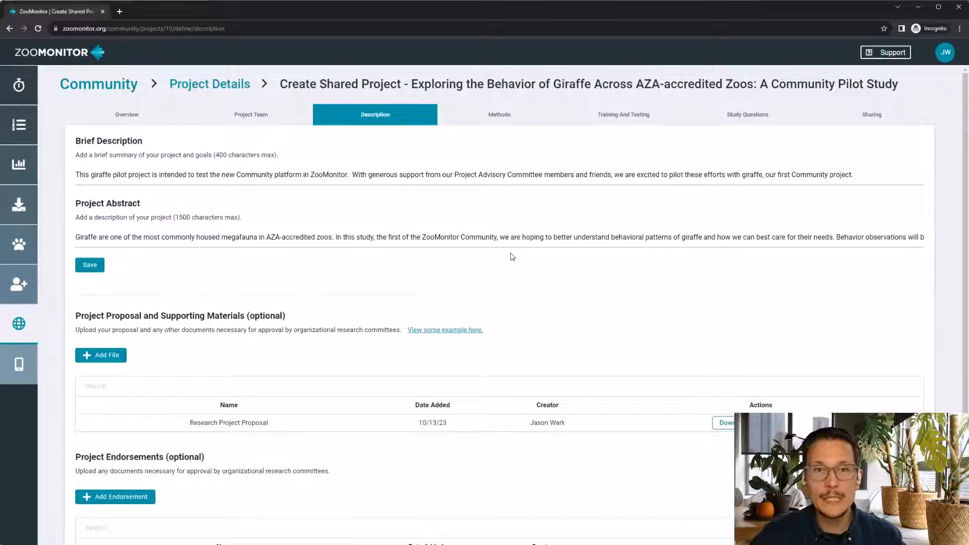
In the project methods, add the species Giraffe with scientific name Giraffa camelopardalis and taxa Mammals
{"action": "left_click", "coordinate": [504, 114]}
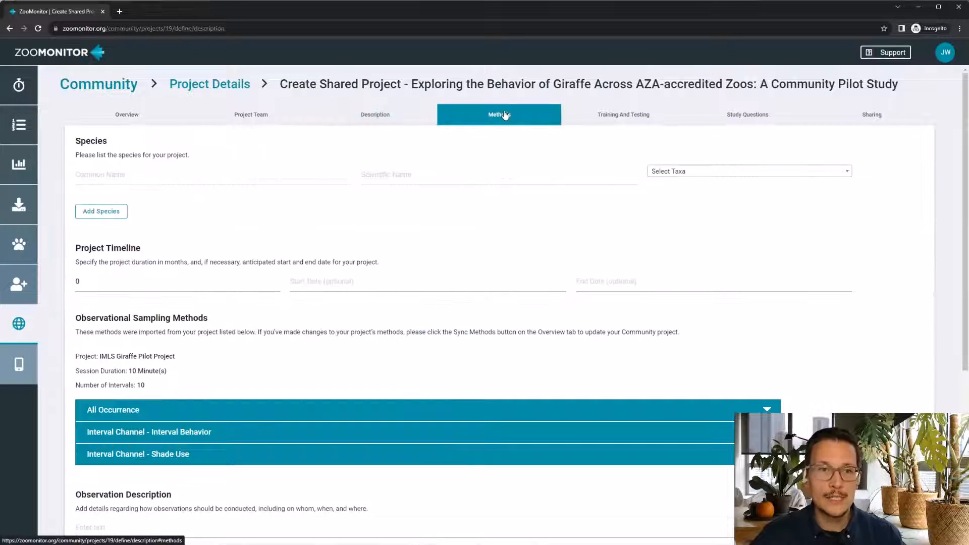
{"action": "left_click", "coordinate": [224, 182]}
{"action": "type", "text": "G"}
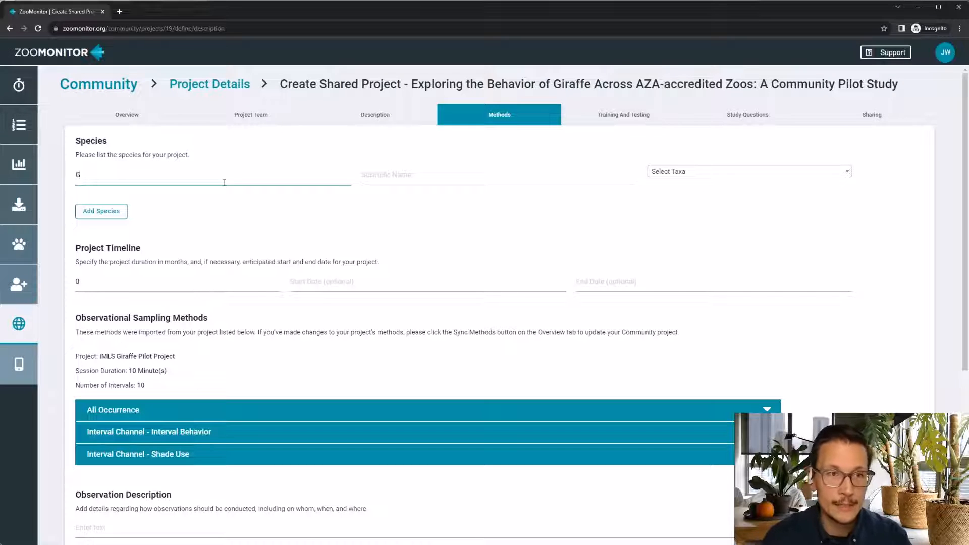
{"action": "type", "text": "iraffe"}
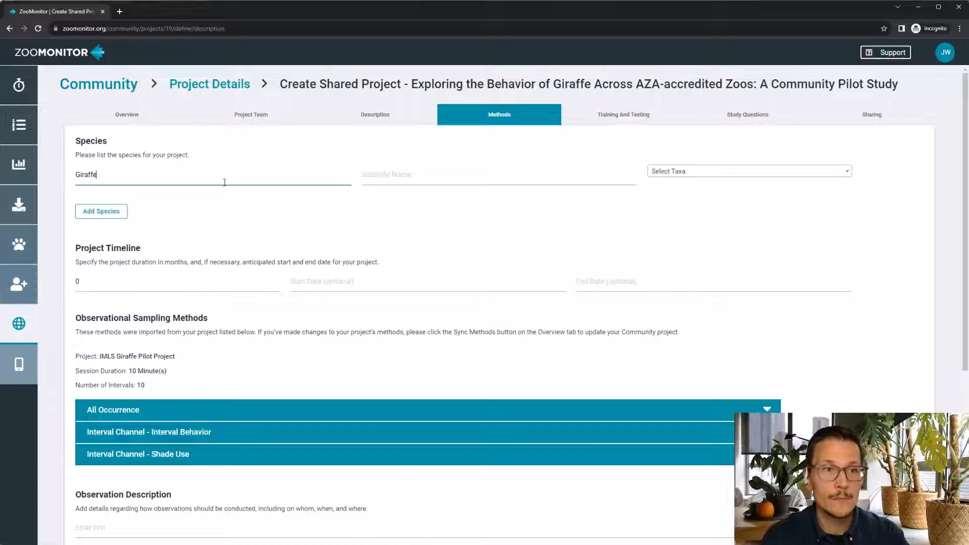
{"action": "left_click", "coordinate": [406, 175]}
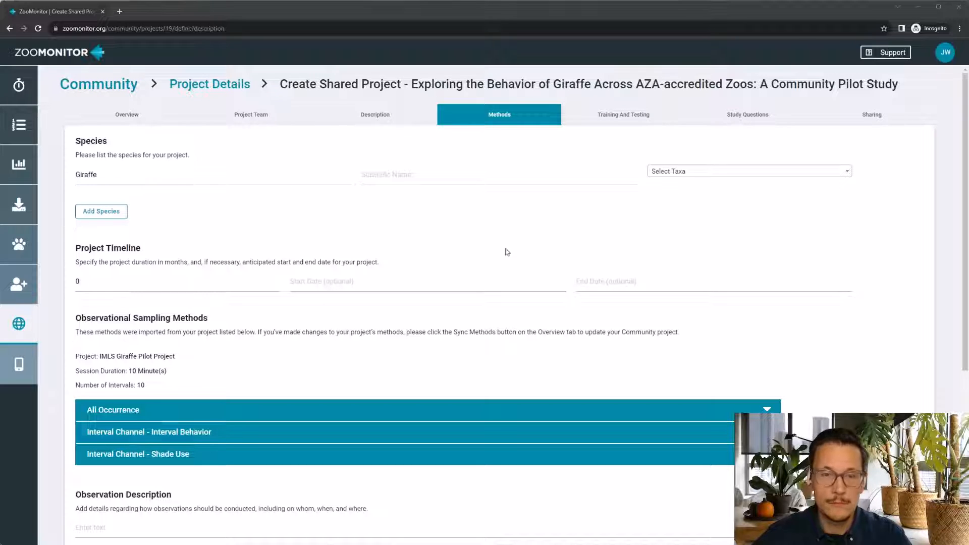
{"action": "left_click", "coordinate": [408, 171]}
{"action": "type", "text": "Giraffa camelopardalis"}
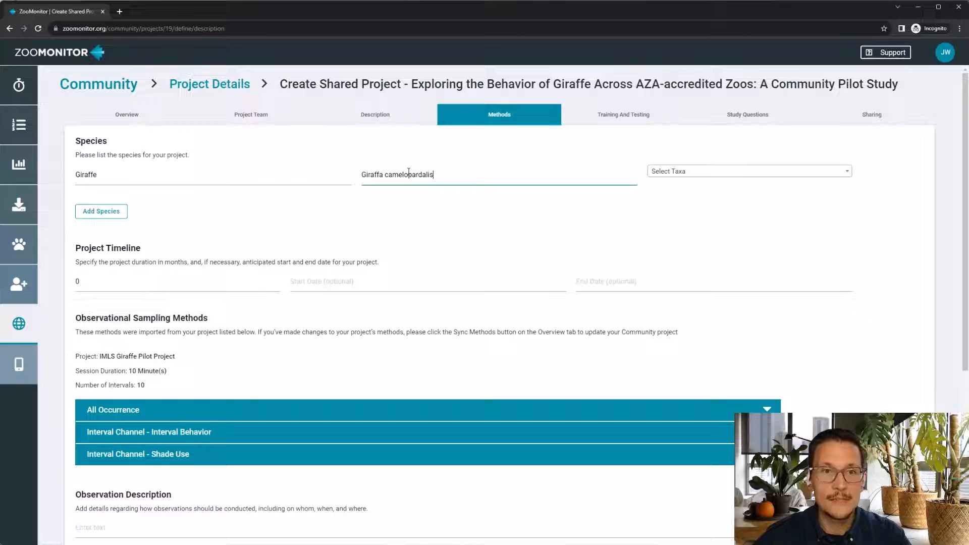
{"action": "left_click", "coordinate": [712, 172]}
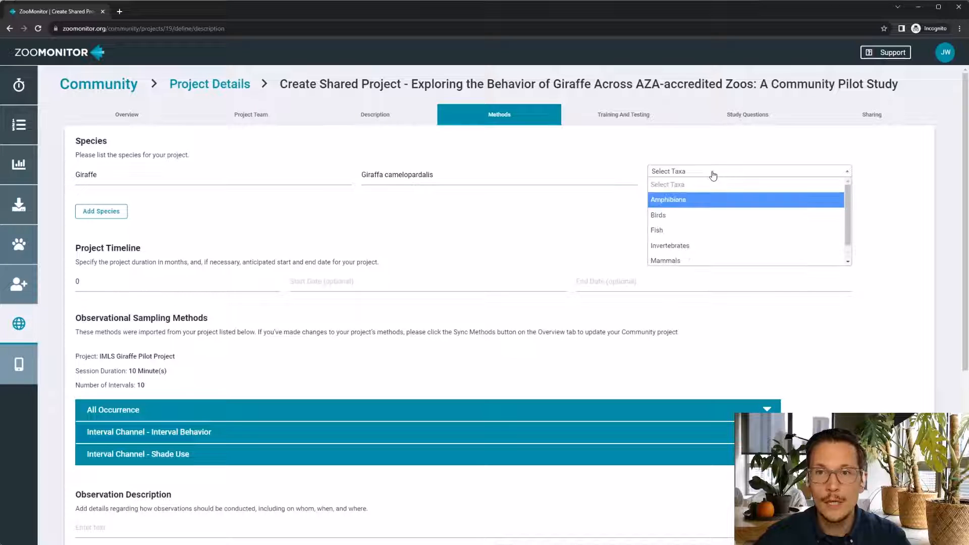
{"action": "left_click", "coordinate": [681, 261]}
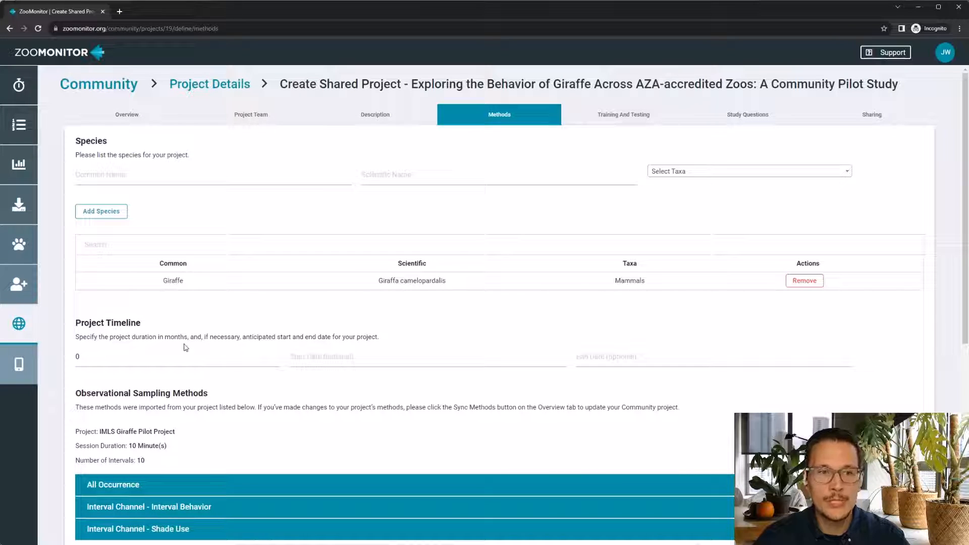
Set the project timeline's duration to 12 months and look over the imported observational sampling methods
{"action": "scroll", "coordinate": [184, 348], "scroll_direction": "down", "scroll_amount": 1}
{"action": "left_click", "coordinate": [103, 313]}
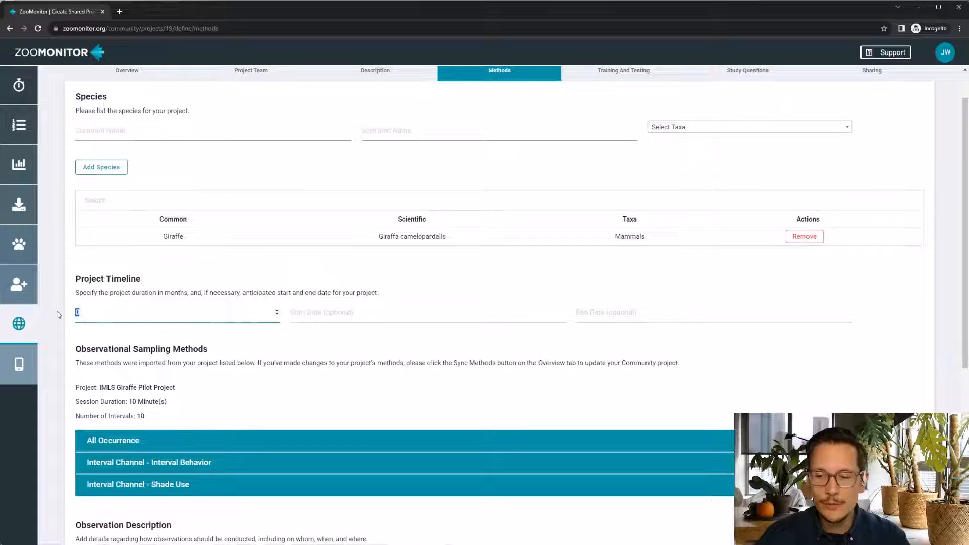
{"action": "type", "text": "12"}
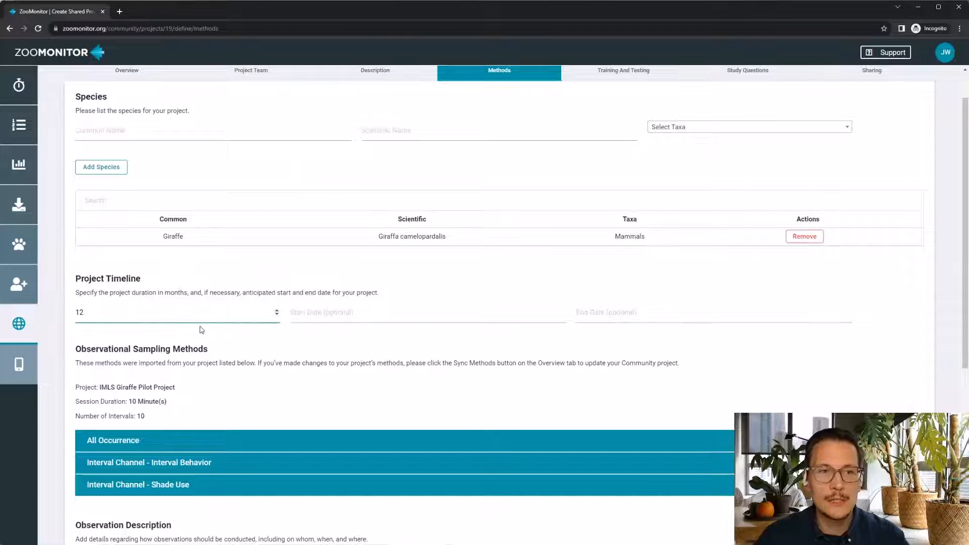
{"action": "scroll", "coordinate": [201, 329], "scroll_direction": "down", "scroll_amount": 1}
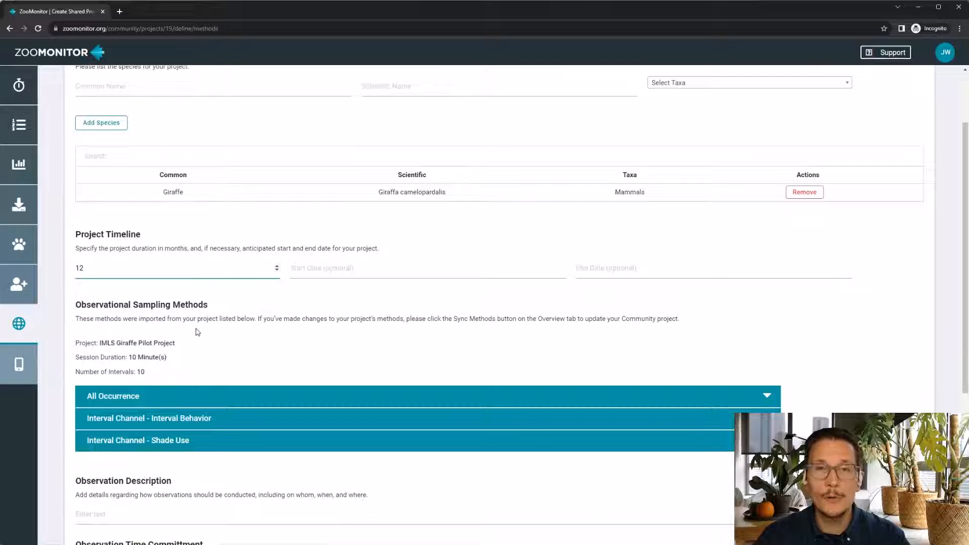
{"action": "scroll", "coordinate": [197, 332], "scroll_direction": "down", "scroll_amount": 1}
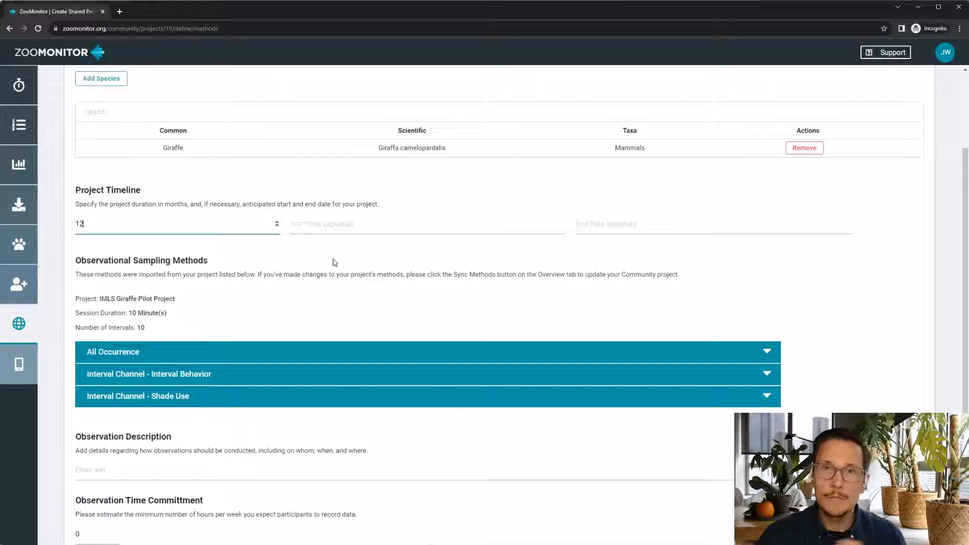
{"action": "scroll", "coordinate": [243, 281], "scroll_direction": "down", "scroll_amount": 2}
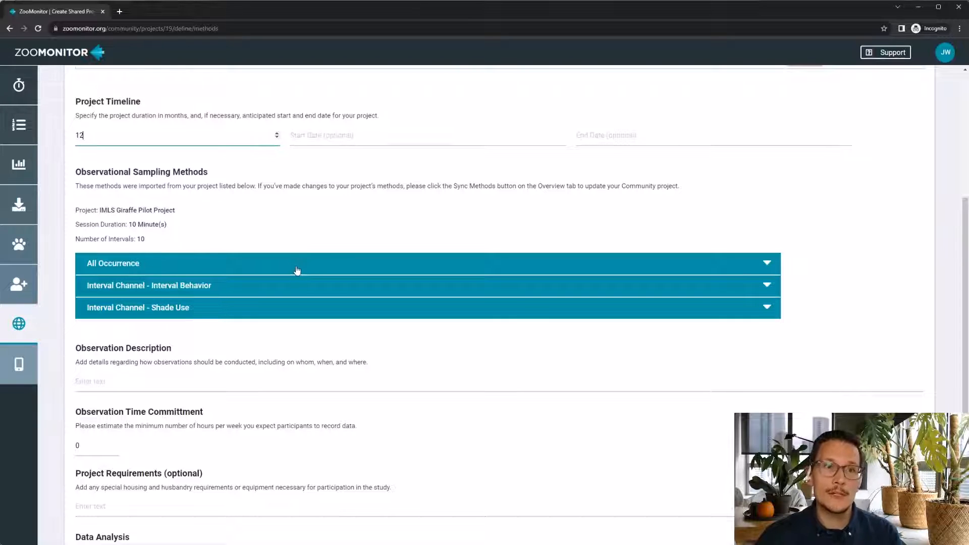
{"action": "scroll", "coordinate": [290, 257], "scroll_direction": "up", "scroll_amount": 3}
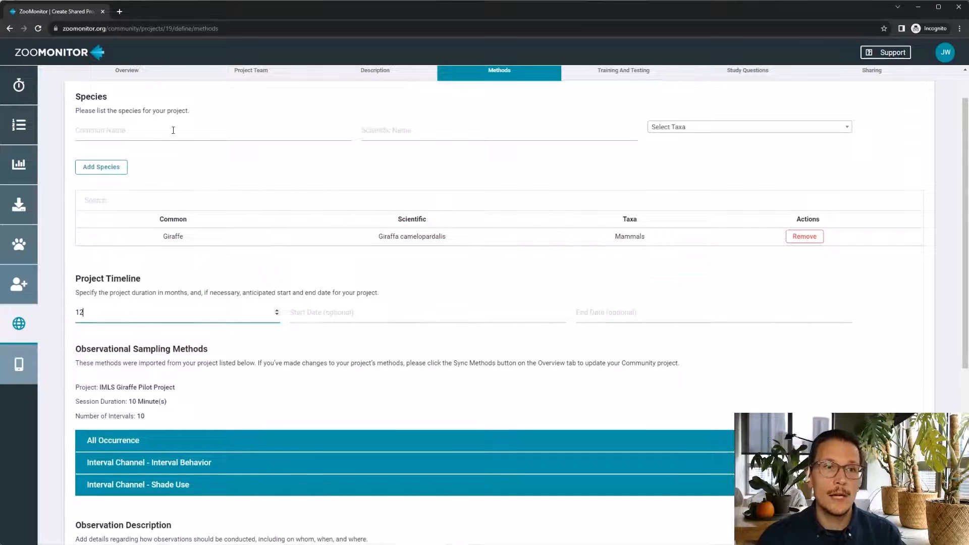
Check the project overview for the option to sync the imported methods, and return to the project methods
{"action": "scroll", "coordinate": [200, 173], "scroll_direction": "up", "scroll_amount": 1}
{"action": "left_click", "coordinate": [141, 119]}
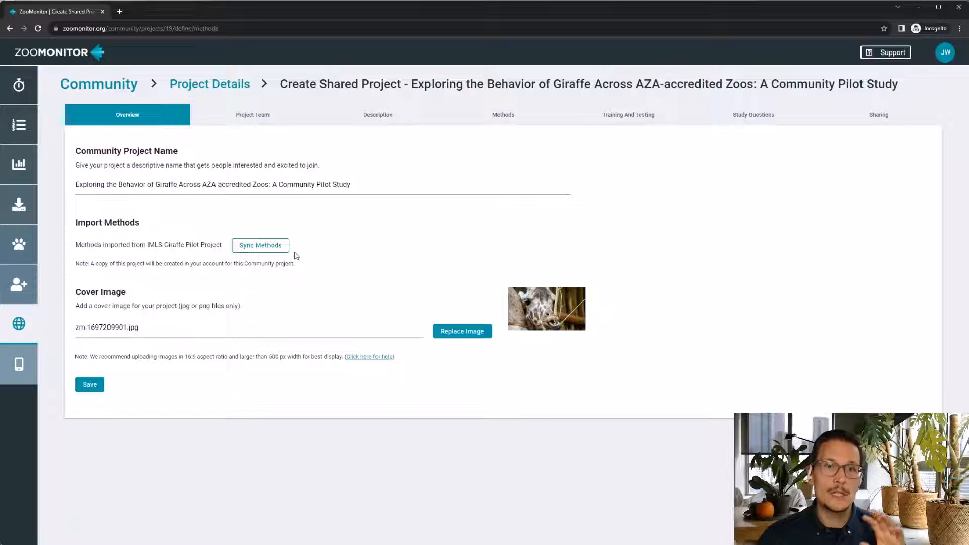
{"action": "left_click", "coordinate": [504, 117]}
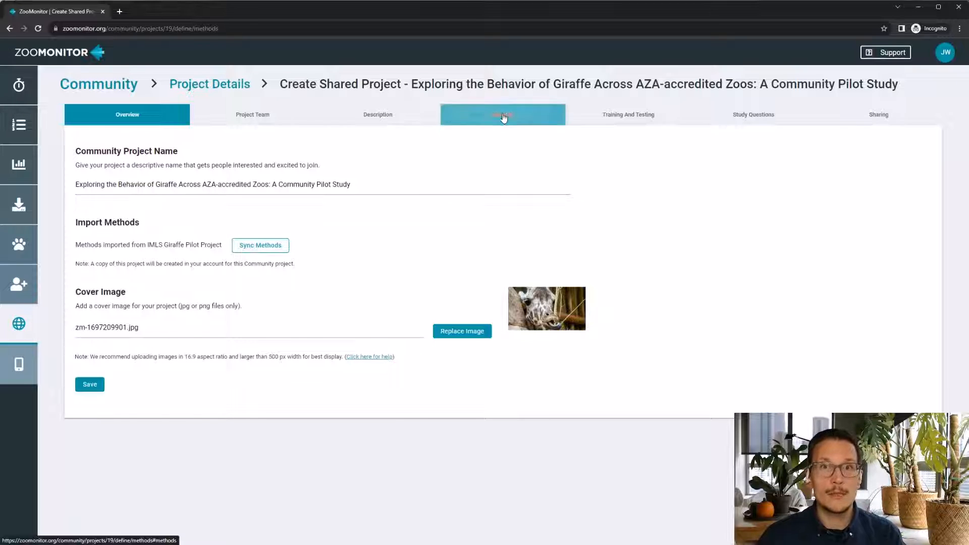
Fill in the observation description, asking for three to six 10-minute observations per individual per week, averaging a minimum of 9 sessions per week
{"action": "scroll", "coordinate": [268, 361], "scroll_direction": "down", "scroll_amount": 4}
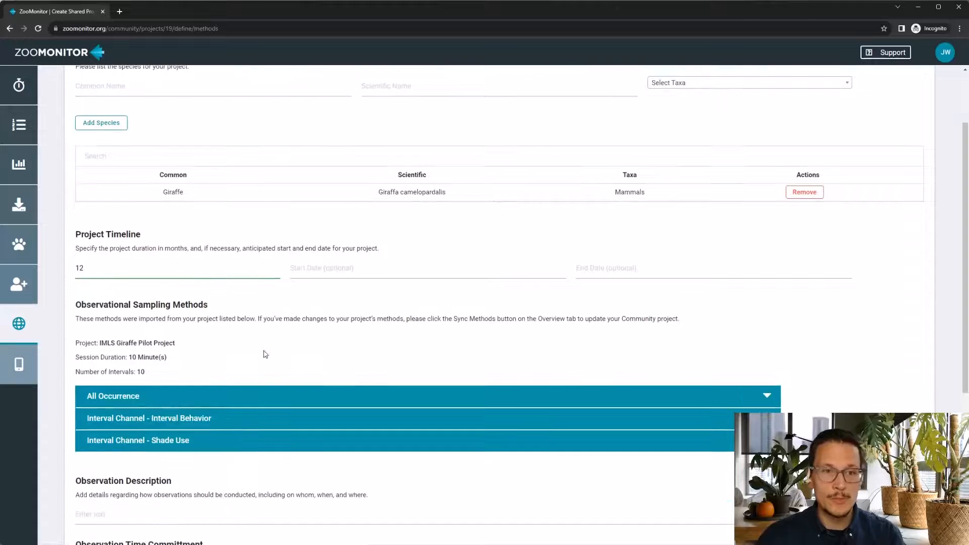
{"action": "scroll", "coordinate": [273, 353], "scroll_direction": "down", "scroll_amount": 2}
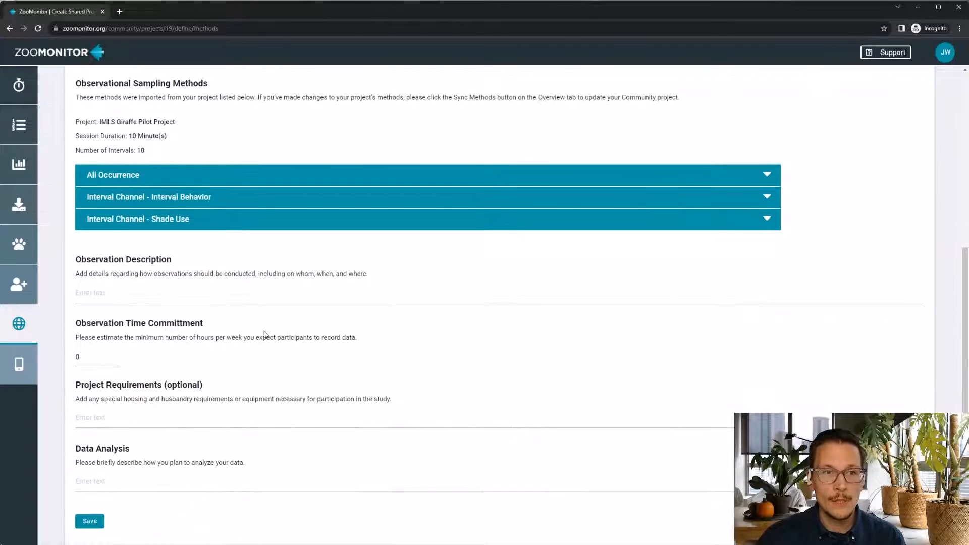
{"action": "left_click", "coordinate": [264, 293]}
{"action": "key", "text": "alt+Tab"}
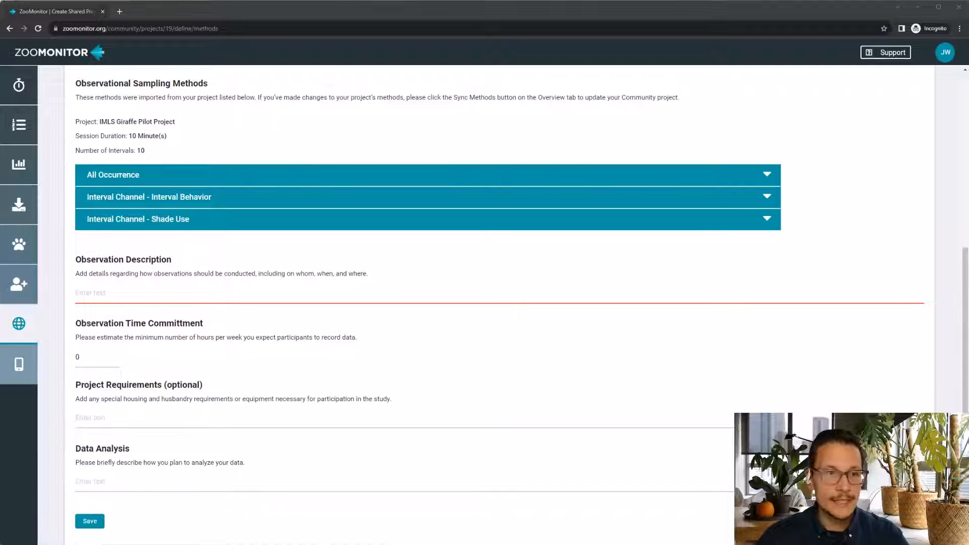
{"action": "left_click", "coordinate": [169, 296]}
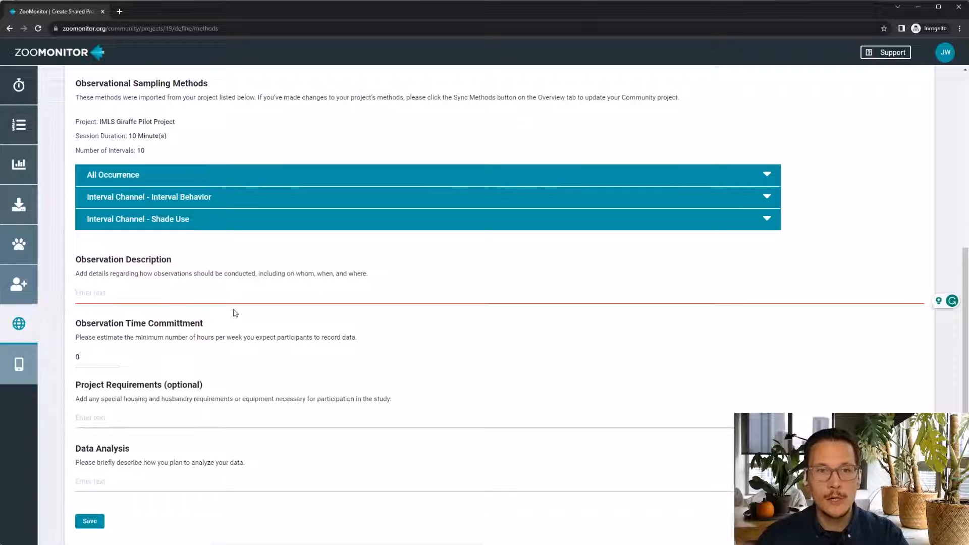
{"action": "type", "text": "We are asking for three to six 10-minute observations per individual per week.  This would equate to averaging a minimum of 9 sessions per week over the course of the study.  We understand if observations aren't possible during certain periods of the study (e.g., construction, veterinary procedures) and are not asking you to make up those sessions.  Observations will be 10 minutes in duration.  Stereotypic behavior of the focal animal will be recorded on an all-occurrences basis.  General activity and space use of the focal animal will be recorded at one-minute intervals (see ethogram).  In addition, on the final interval, the location and shade use of the entire herd will be noted.  These methods will provide a mix of data available for use in developing the analytics features, as well as providing potential insights into several key questions on housing and environment."}
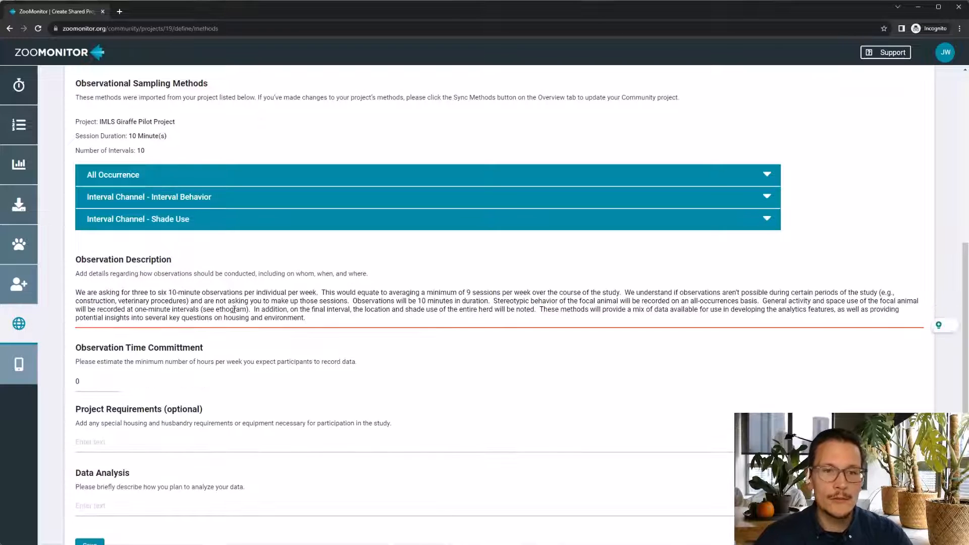
Set the minimum observation time commitment for participants to 2 hours per week
{"action": "scroll", "coordinate": [219, 353], "scroll_direction": "down", "scroll_amount": 1}
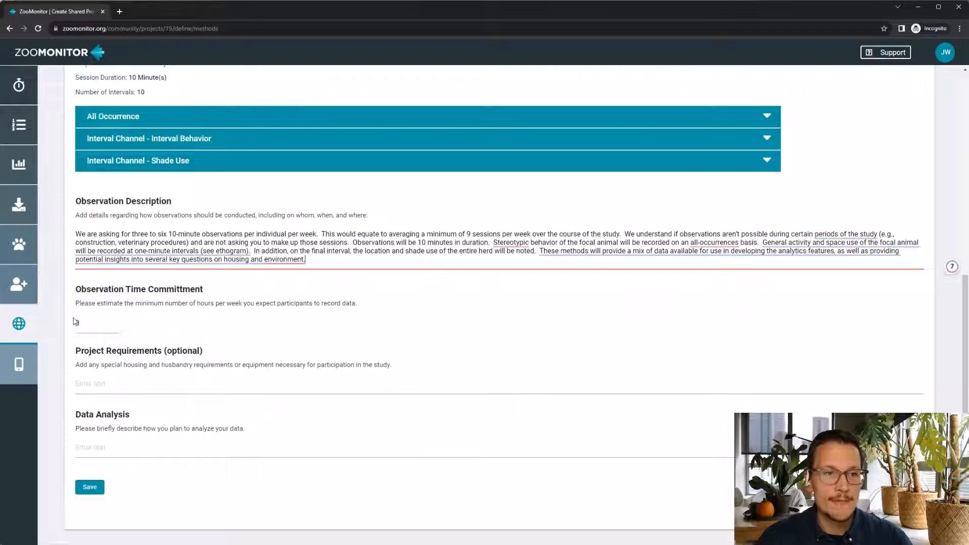
{"action": "left_click_drag", "start_coordinate": [91, 326], "coordinate": [74, 328]}
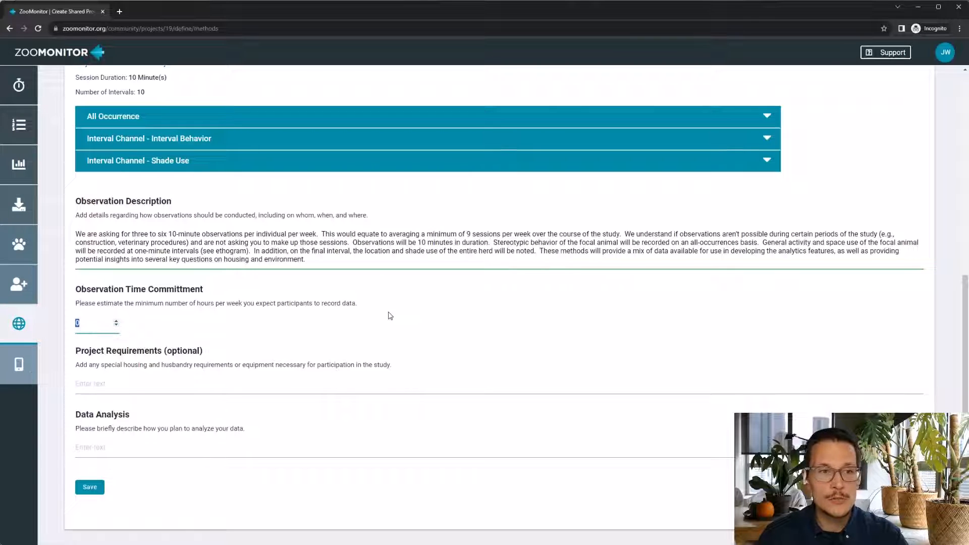
{"action": "type", "text": "2"}
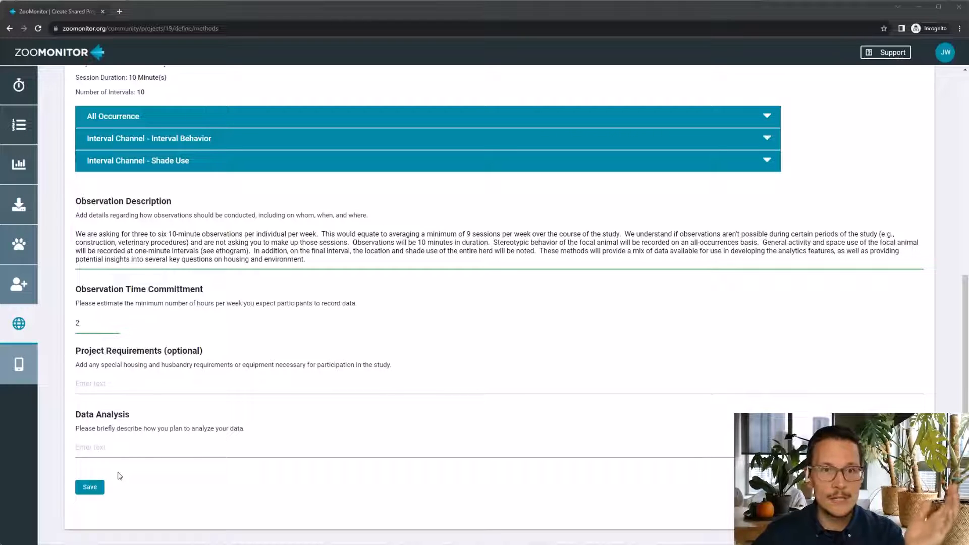
Fill in the data analysis plan with descriptive statistics and generalized linear mixed models, and save the project methods
{"action": "left_click", "coordinate": [166, 445]}
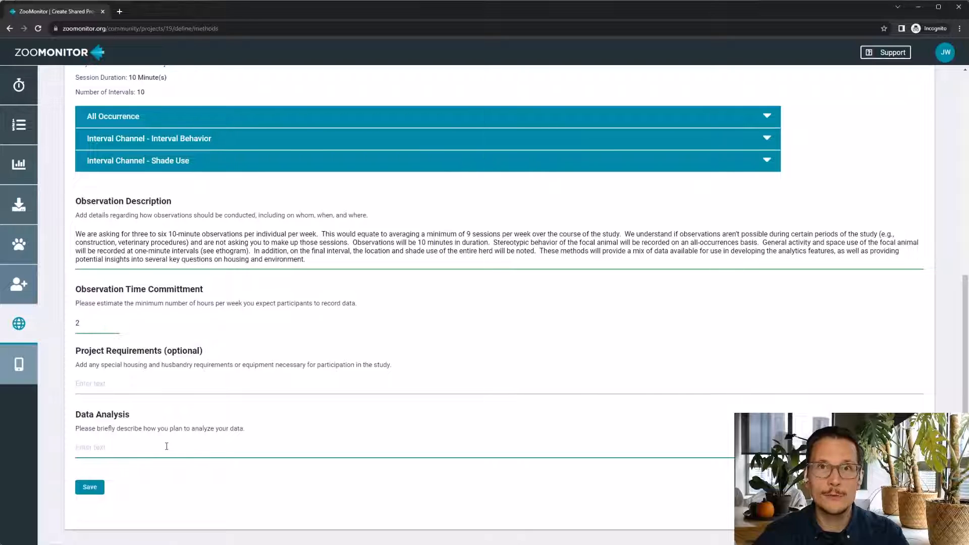
{"action": "key", "text": "ctrl+v"}
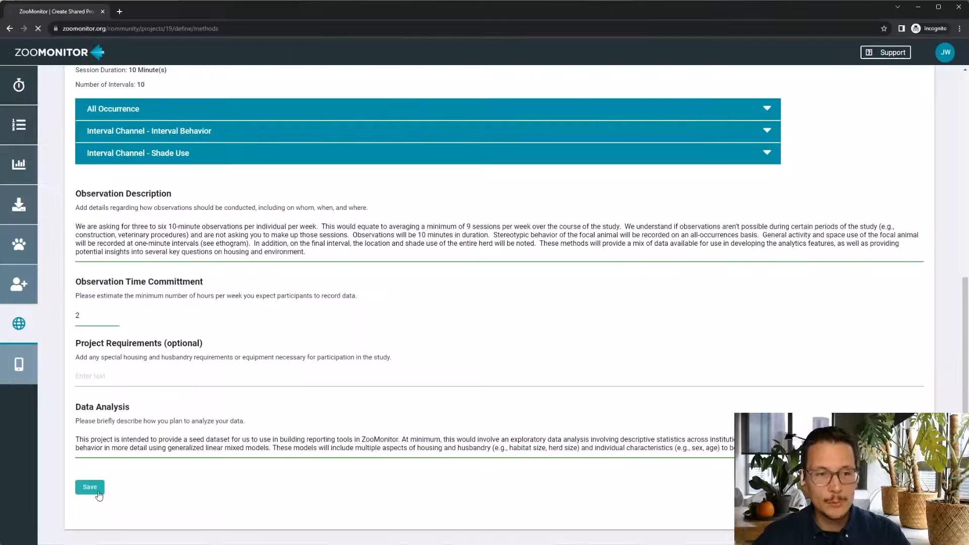
{"action": "left_click", "coordinate": [98, 492]}
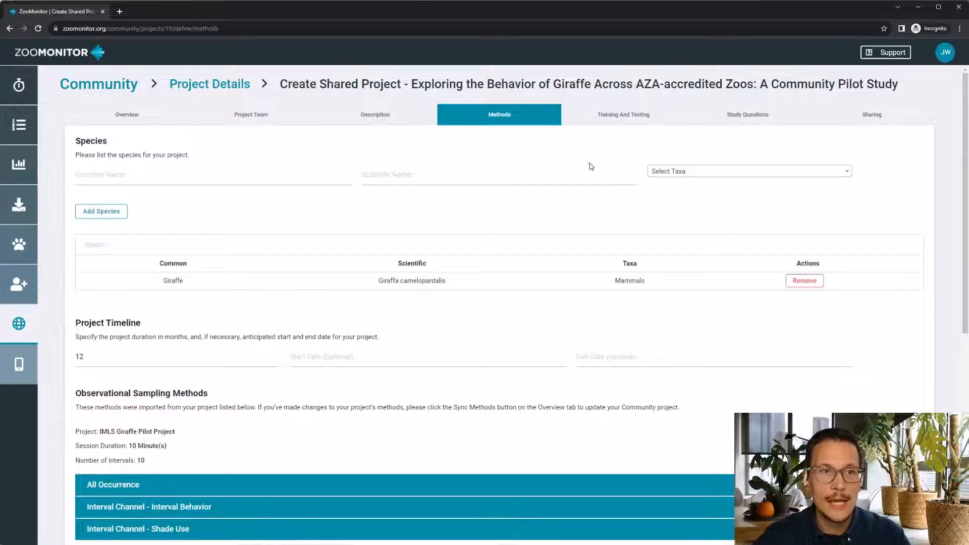
Describe the observer training and three-phase reliability testing with 85% agreement, set its time commitment to 2 hours per observer, and save
{"action": "left_click", "coordinate": [606, 126]}
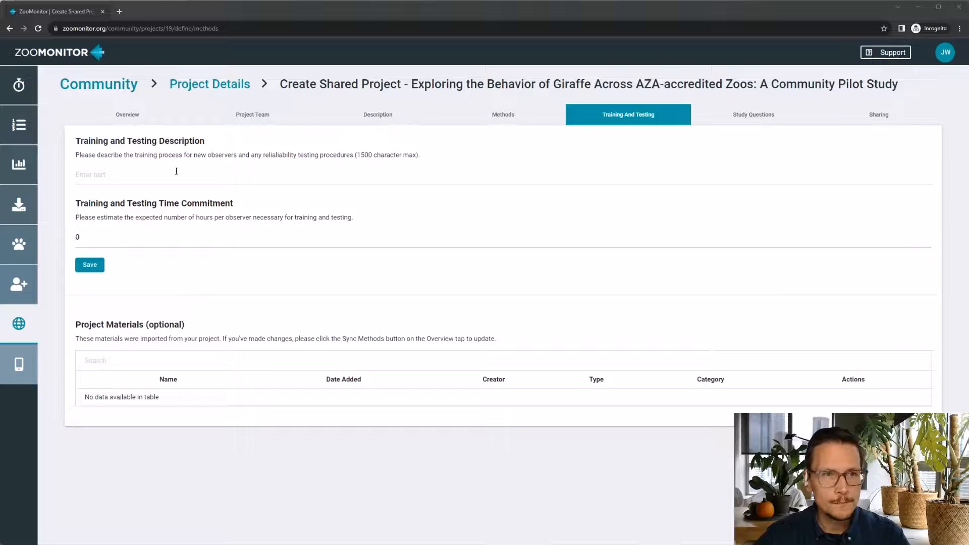
{"action": "left_click", "coordinate": [214, 172]}
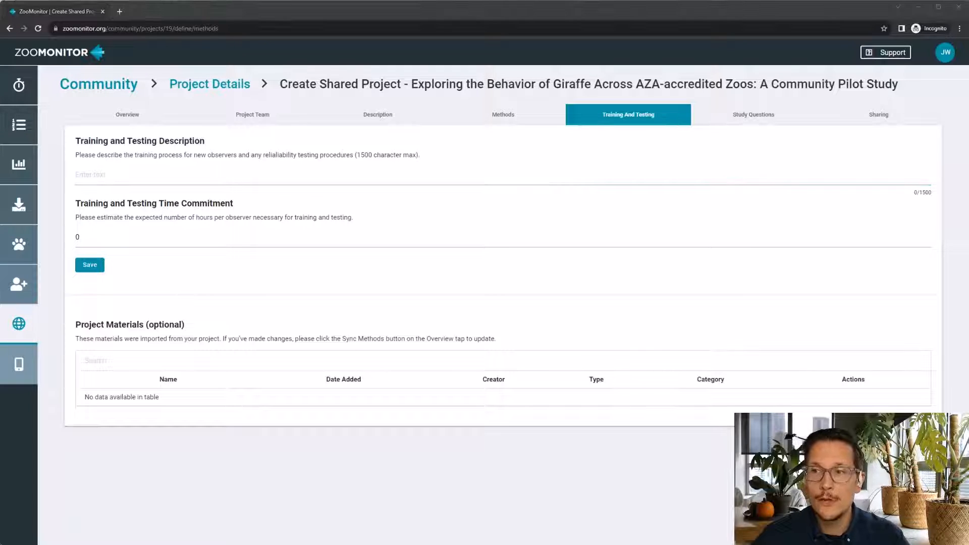
{"action": "left_click", "coordinate": [142, 180]}
{"action": "key", "text": "ctrl+v"}
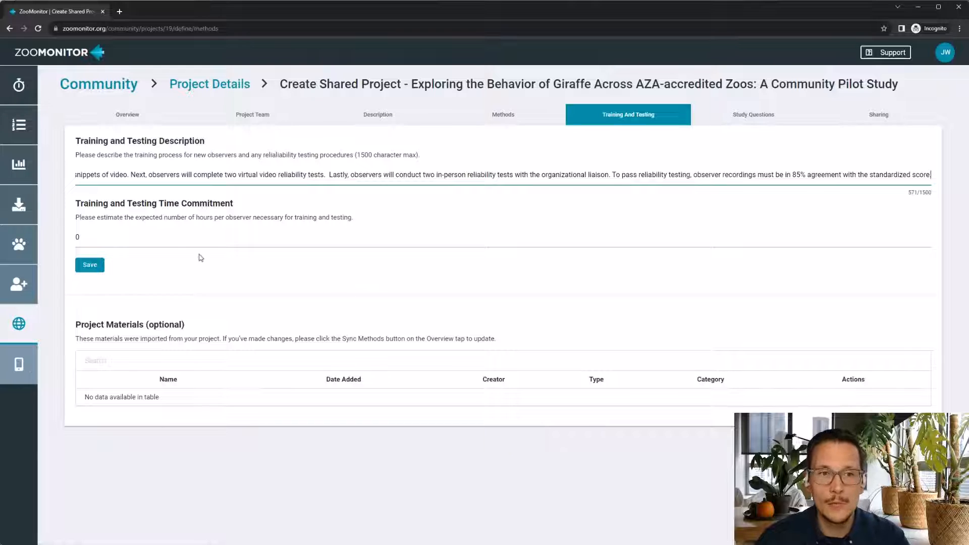
{"action": "double_click", "coordinate": [77, 236]}
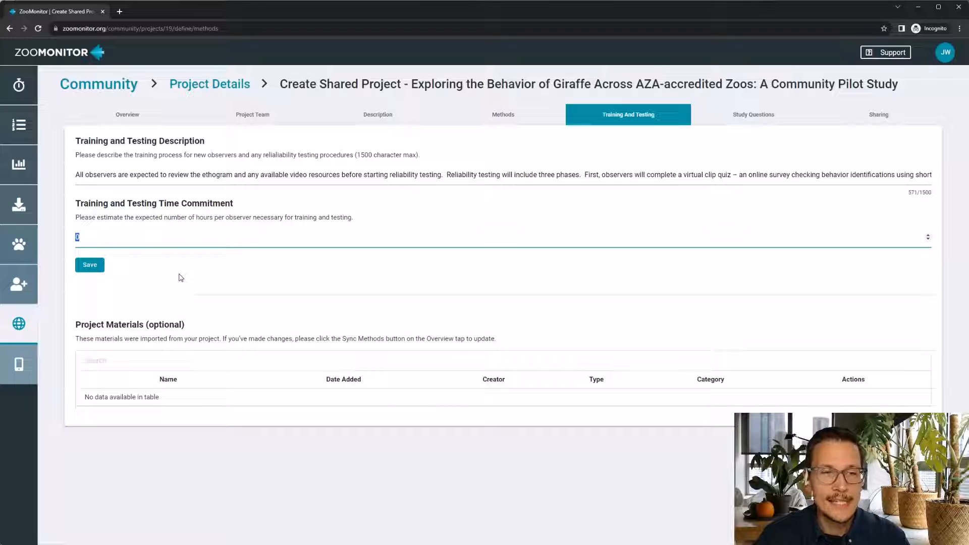
{"action": "type", "text": "2"}
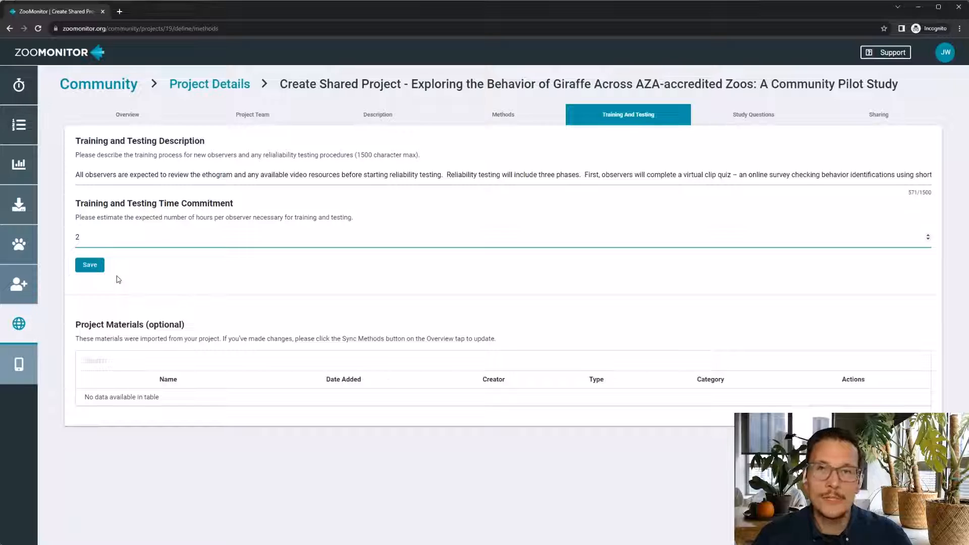
{"action": "left_click", "coordinate": [91, 269]}
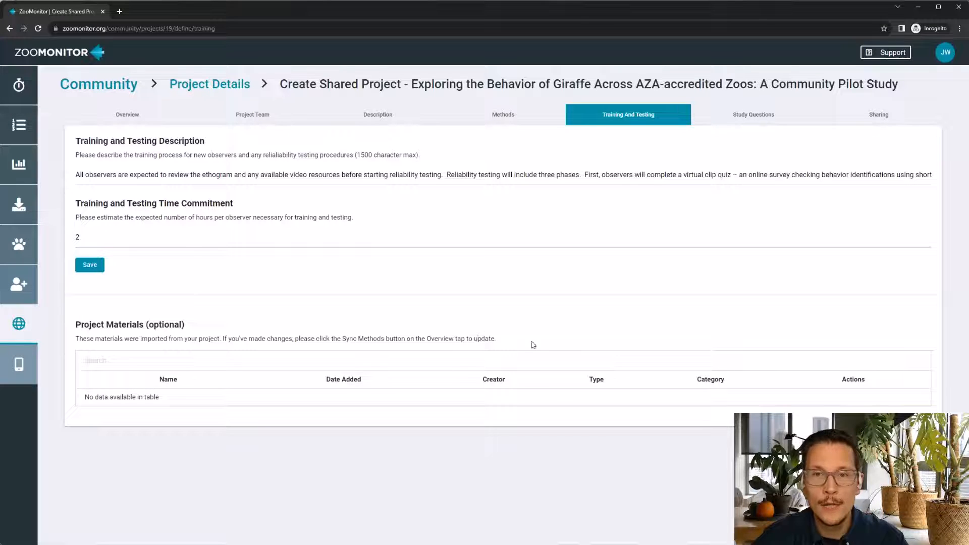
Look over the organization, animal and habitat categories of the study questions
{"action": "left_click", "coordinate": [760, 115]}
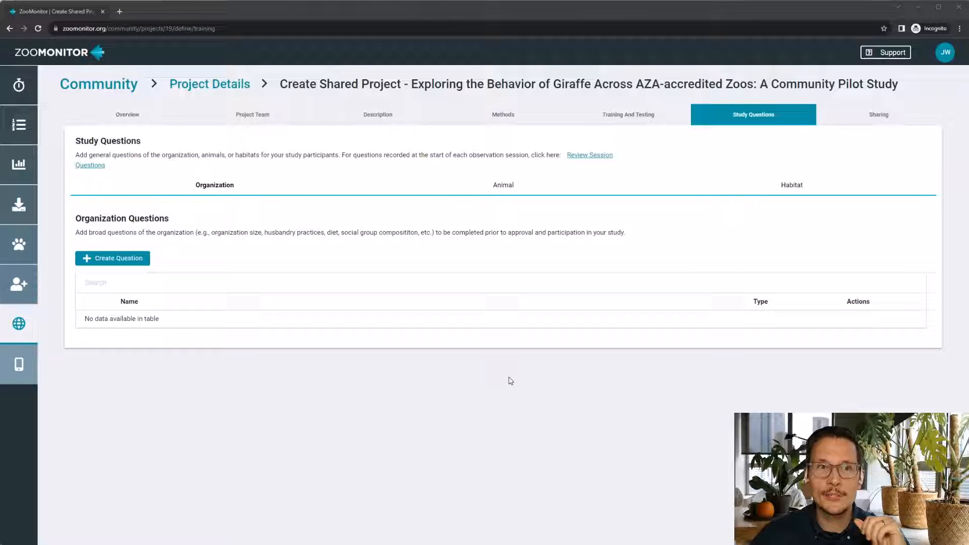
{"action": "left_click", "coordinate": [221, 189]}
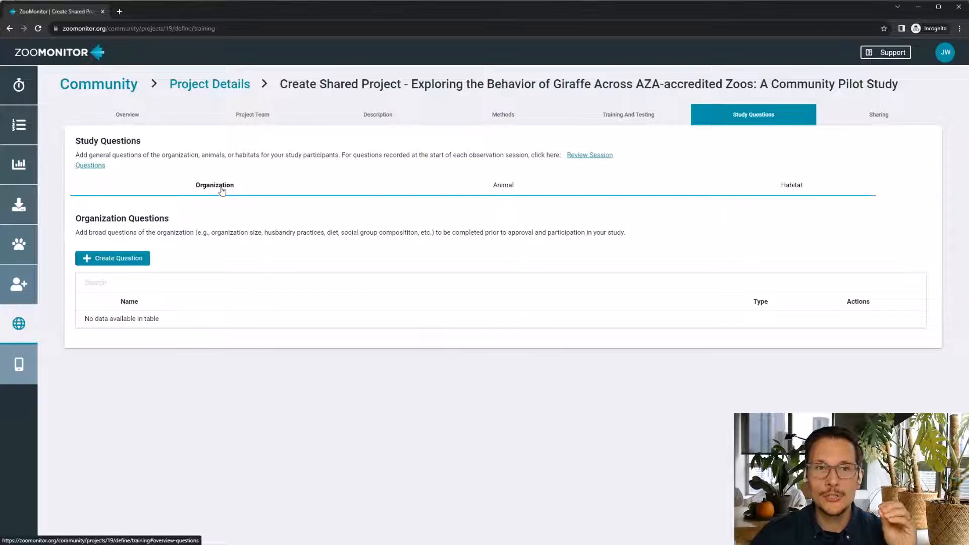
{"action": "left_click", "coordinate": [518, 193]}
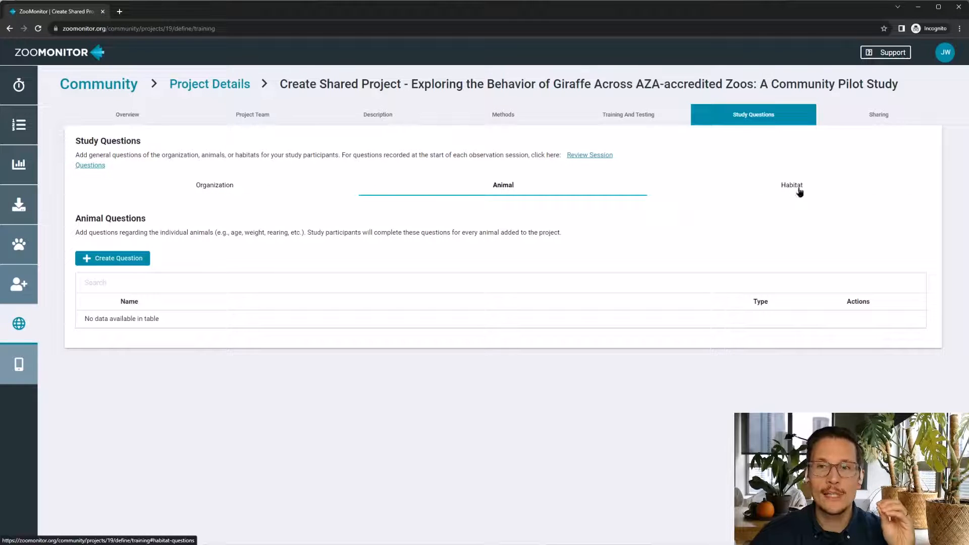
{"action": "left_click", "coordinate": [774, 189]}
Create the organization question "Do you have a public giraffe feeding program at your institution?" as a list with values Yes, No
{"action": "left_click", "coordinate": [224, 195]}
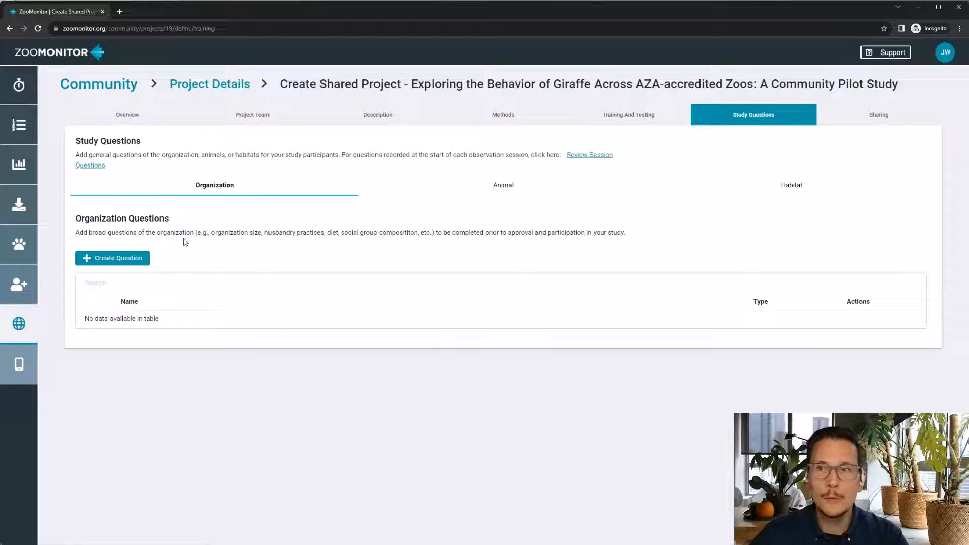
{"action": "left_click", "coordinate": [126, 258]}
{"action": "left_click", "coordinate": [347, 148]}
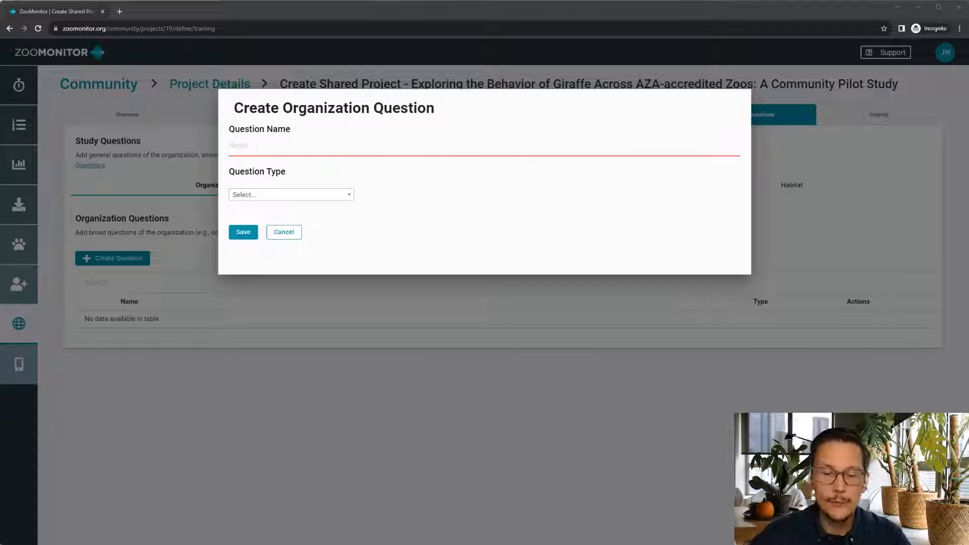
{"action": "left_click", "coordinate": [355, 147]}
{"action": "type", "text": "Do you have a public giraffe feeding program at your institution?"}
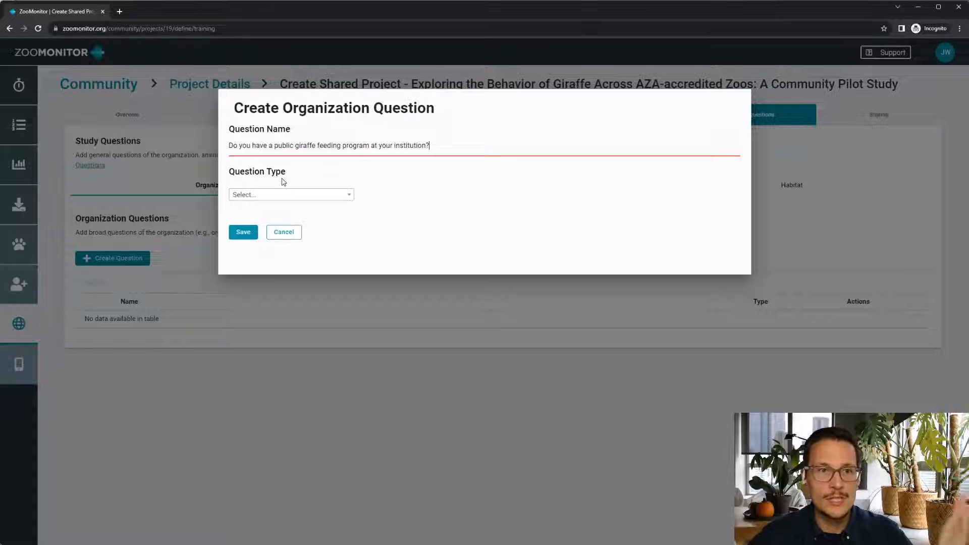
{"action": "left_click", "coordinate": [342, 201]}
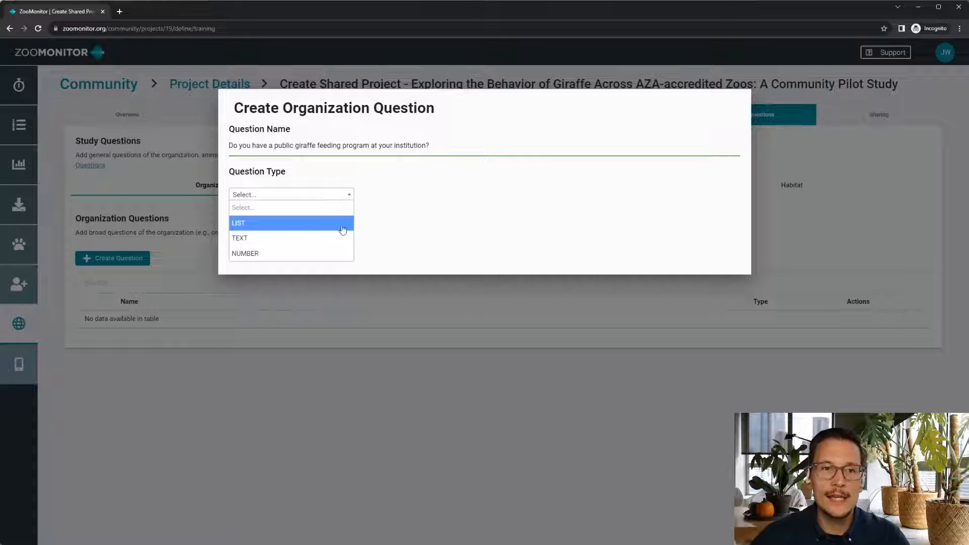
{"action": "left_click", "coordinate": [299, 225]}
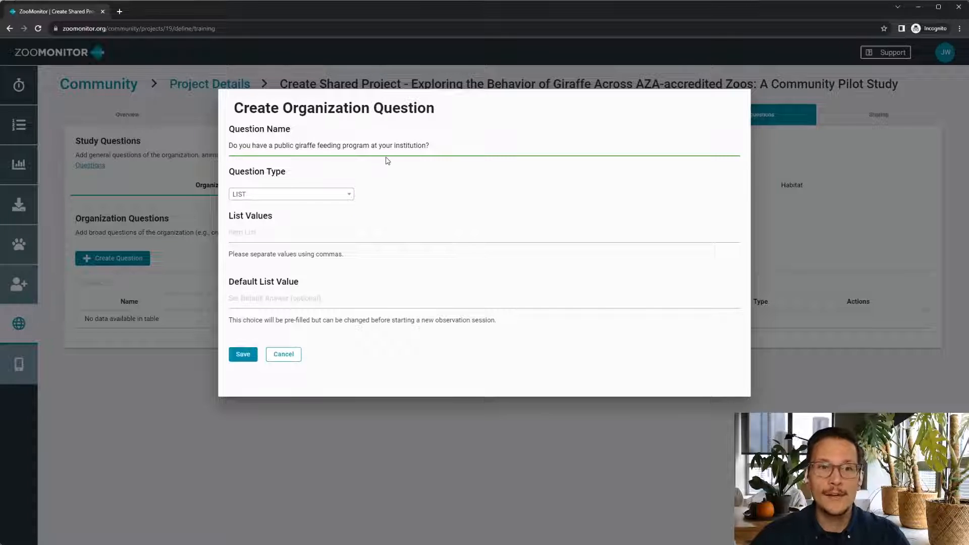
{"action": "left_click", "coordinate": [346, 235]}
{"action": "type", "text": "Yes, No"}
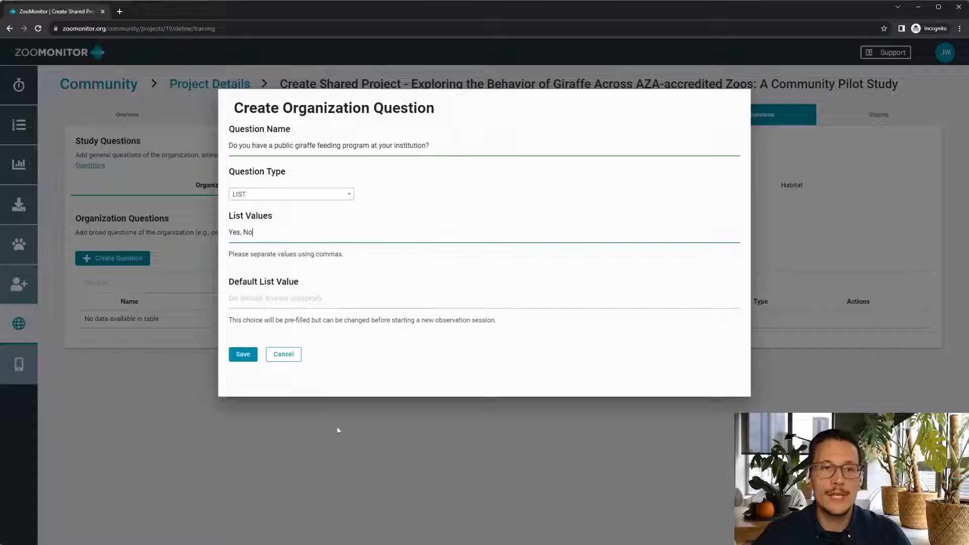
{"action": "left_click", "coordinate": [243, 356]}
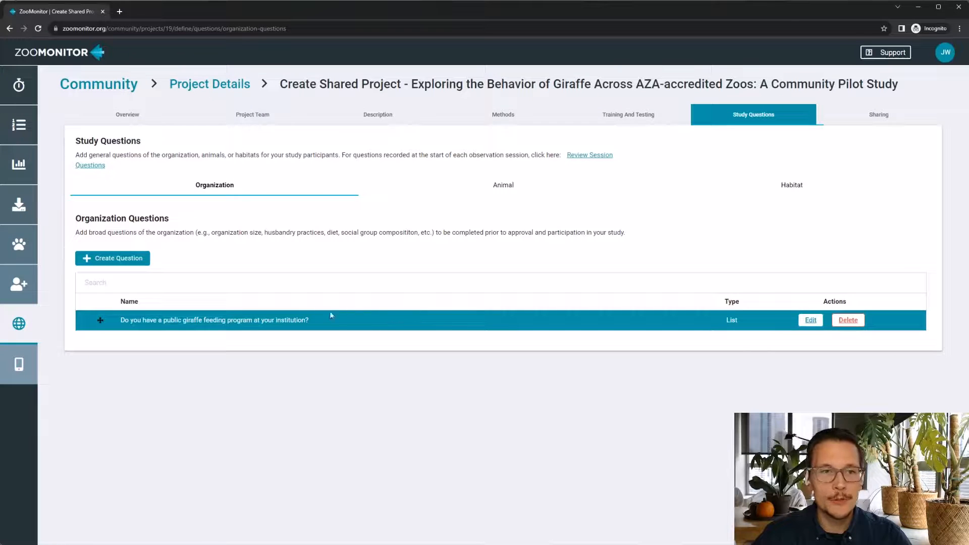
Create the animal question "What is this animal's age? (in years)" with the number type and save it
{"action": "left_click", "coordinate": [509, 188]}
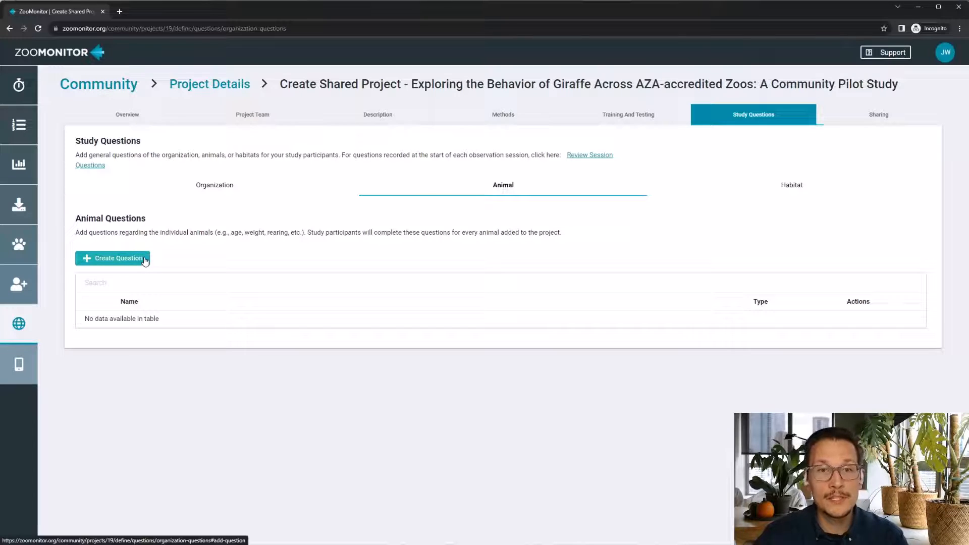
{"action": "left_click", "coordinate": [145, 260]}
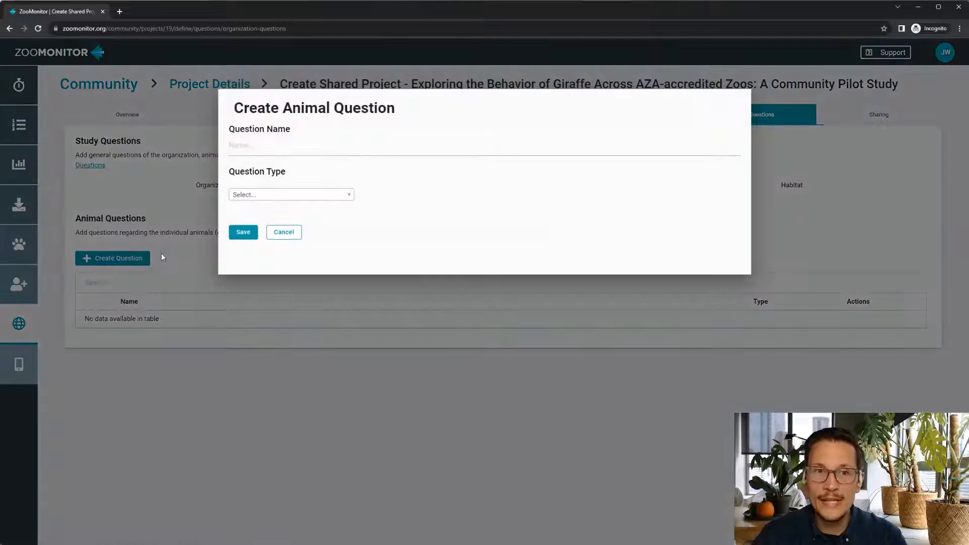
{"action": "left_click", "coordinate": [337, 148]}
{"action": "type", "text": "What is this anima"}
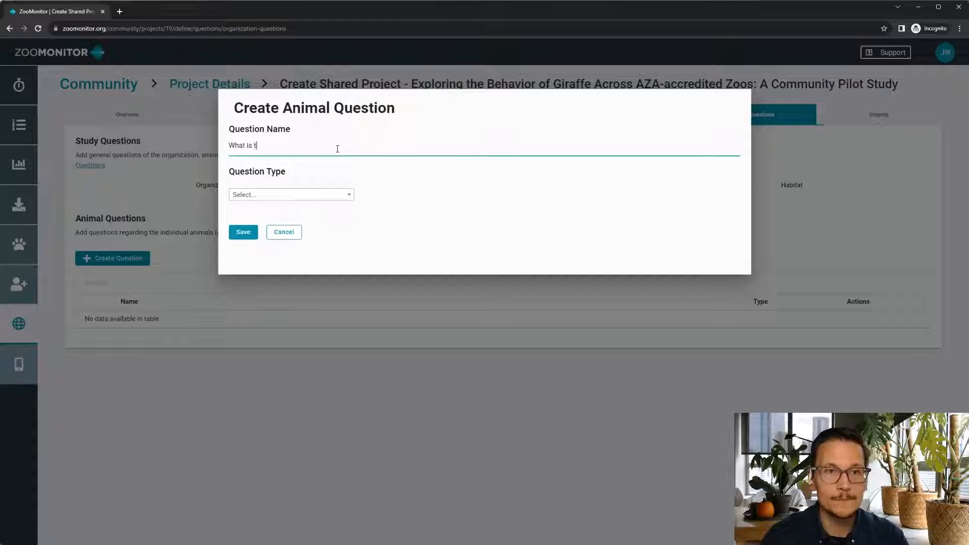
{"action": "type", "text": "'s "}
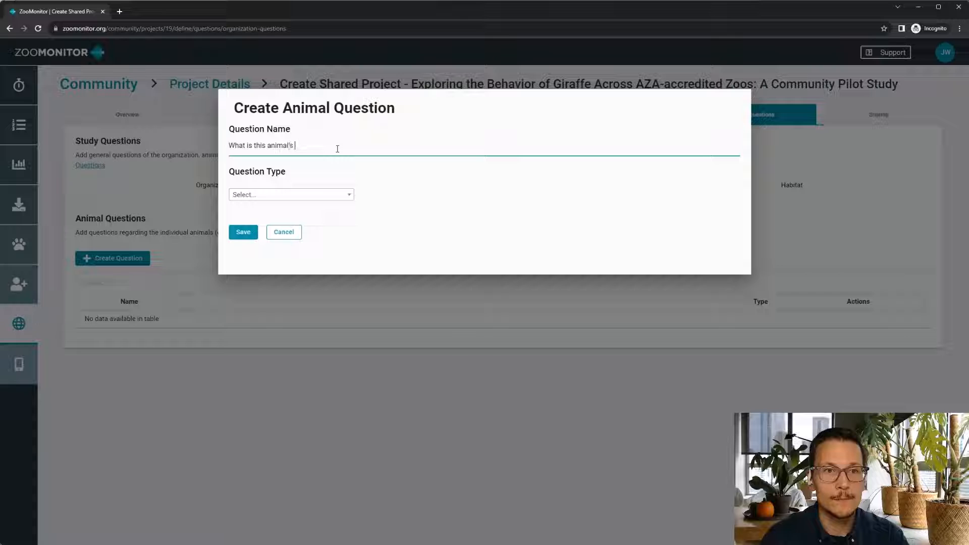
{"action": "type", "text": "age?"}
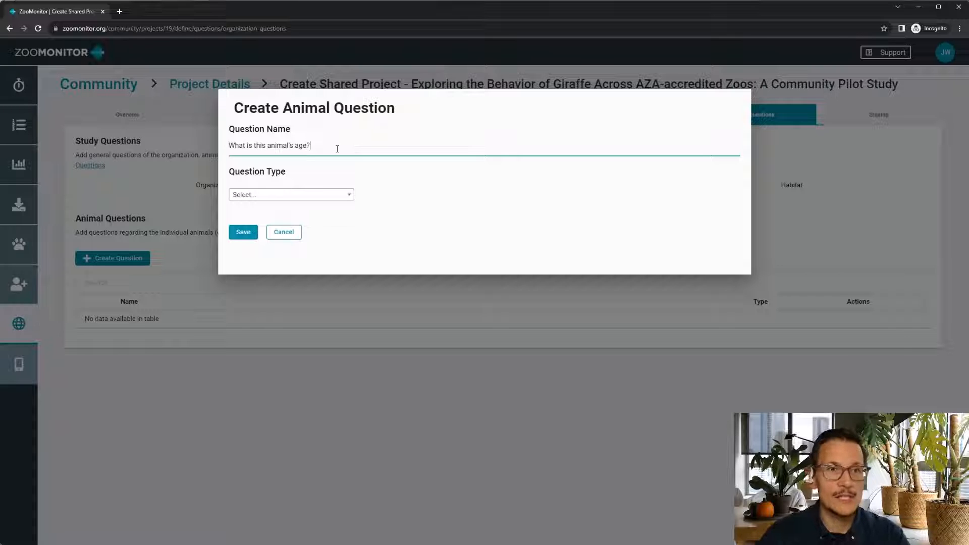
{"action": "left_click", "coordinate": [352, 195]}
{"action": "left_click", "coordinate": [271, 255]}
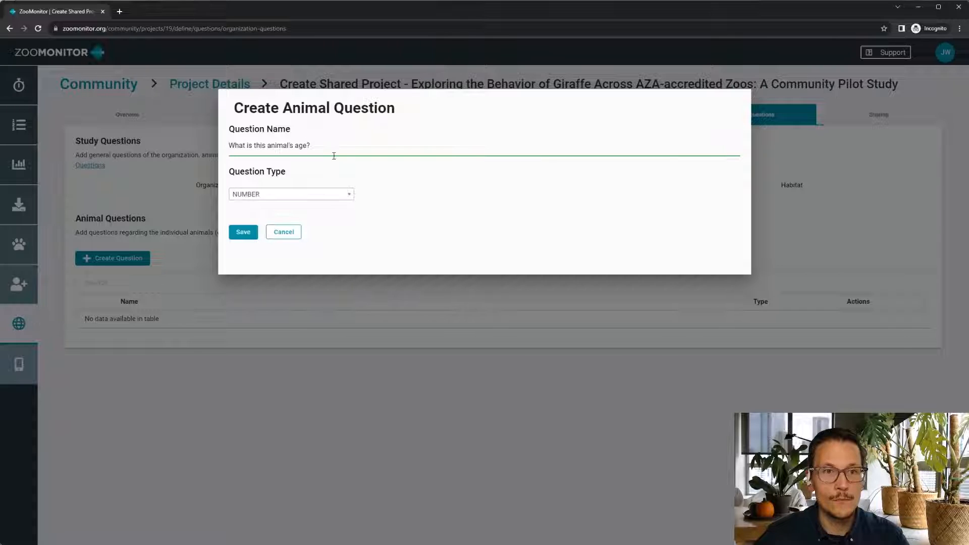
{"action": "type", "text": "(in"}
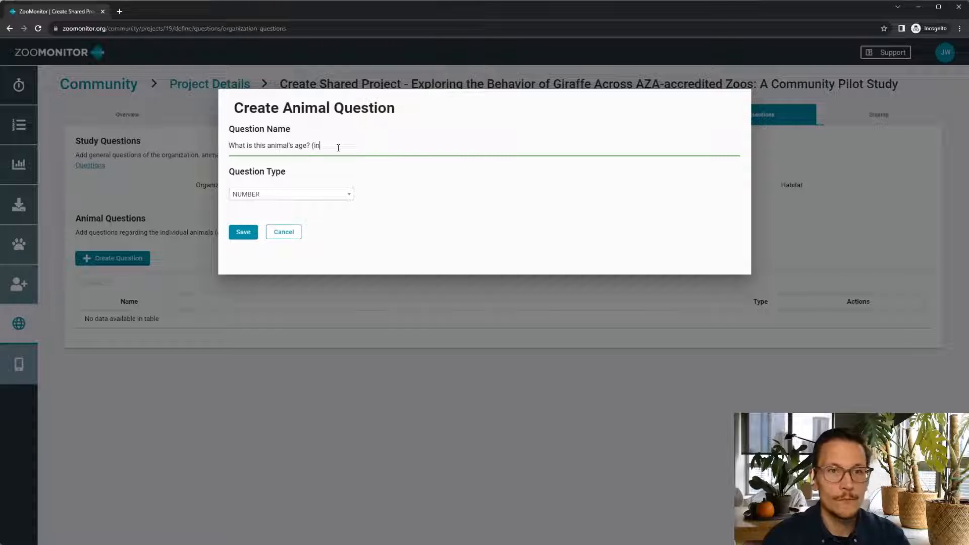
{"action": "type", "text": " years)"}
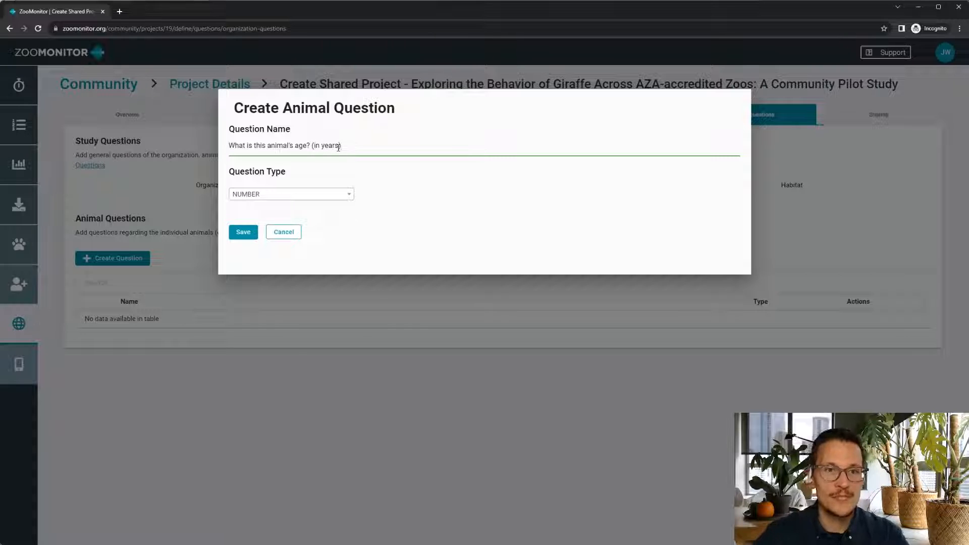
{"action": "left_click", "coordinate": [250, 235]}
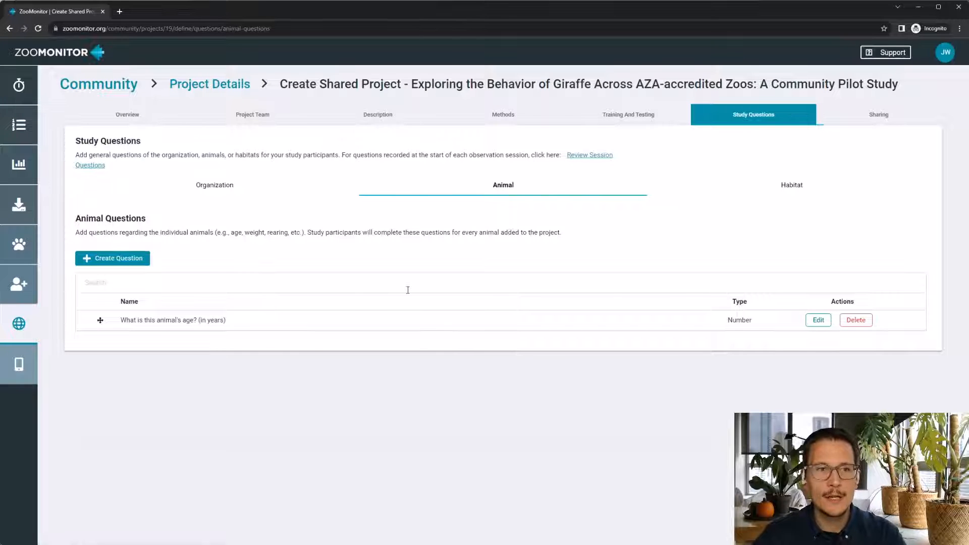
Create the habitat question "What is this habitat's size (in sq ft)?" with the number type and save it
{"action": "left_click", "coordinate": [800, 193]}
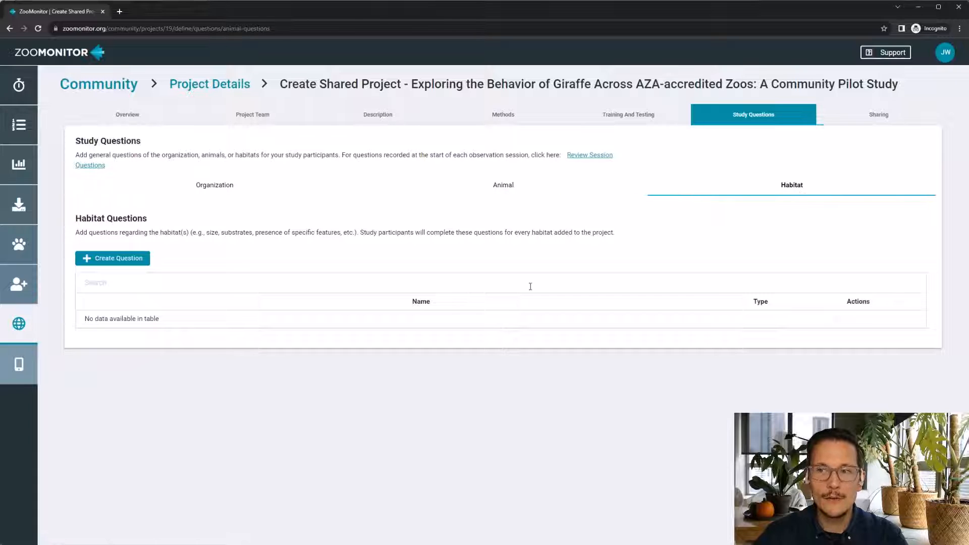
{"action": "left_click", "coordinate": [125, 260]}
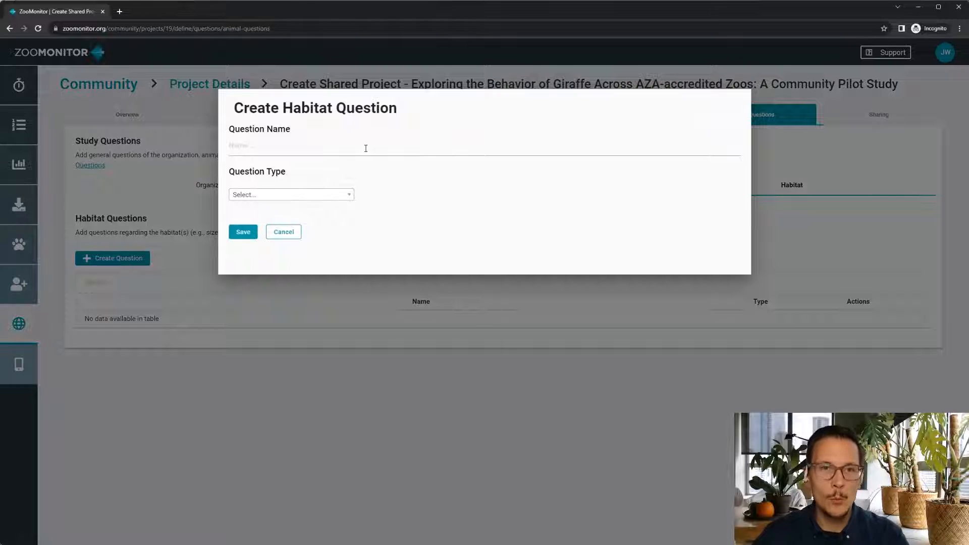
{"action": "left_click", "coordinate": [365, 148]}
{"action": "type", "text": "W"}
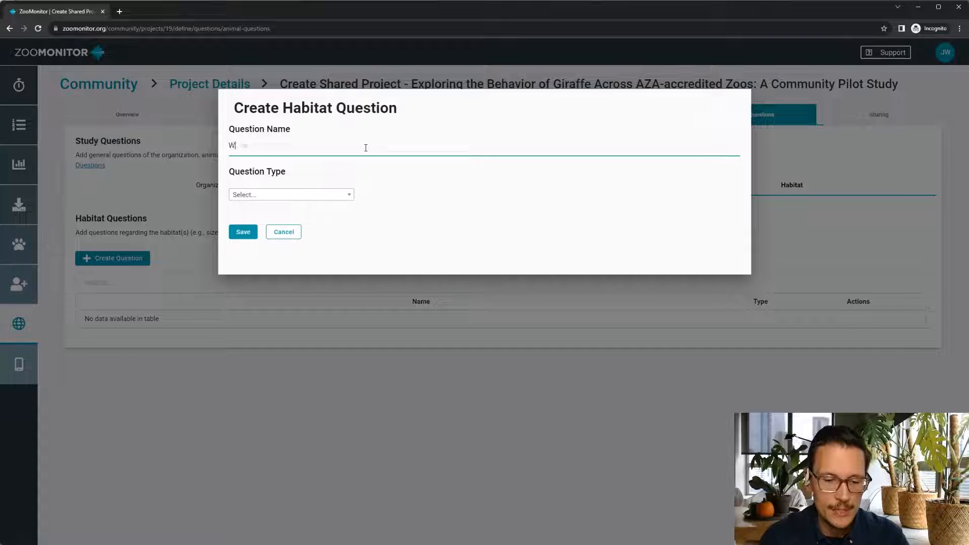
{"action": "type", "text": "hat is this "}
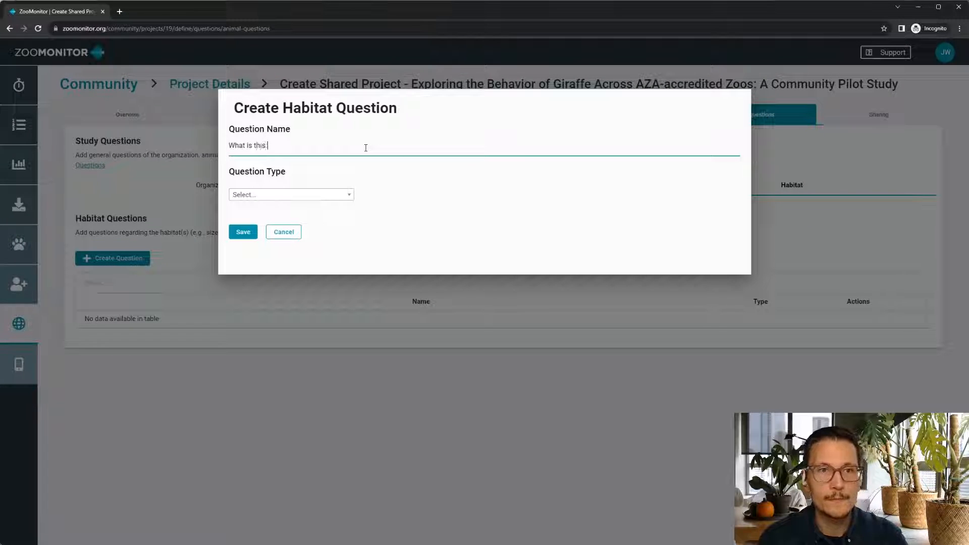
{"action": "type", "text": "habitat's siz"}
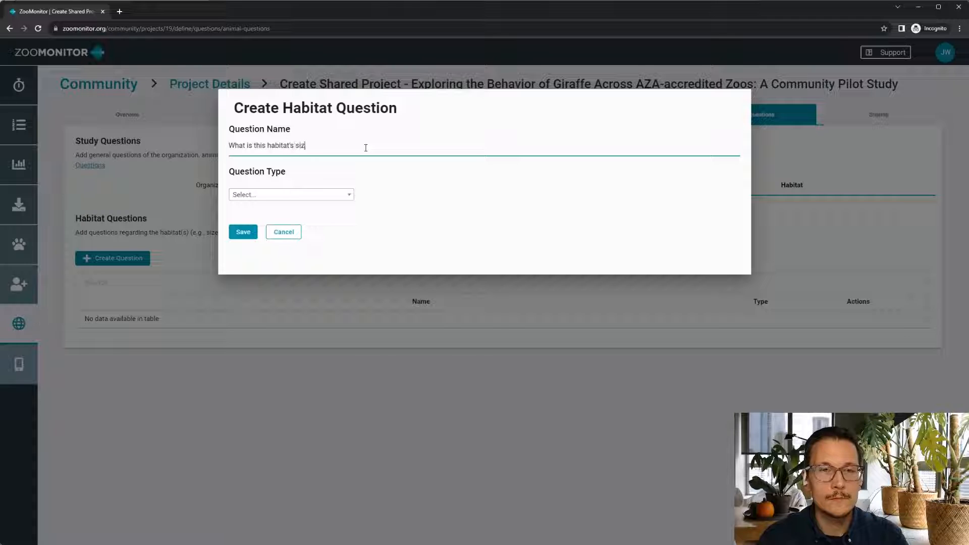
{"action": "type", "text": "e (in sq"}
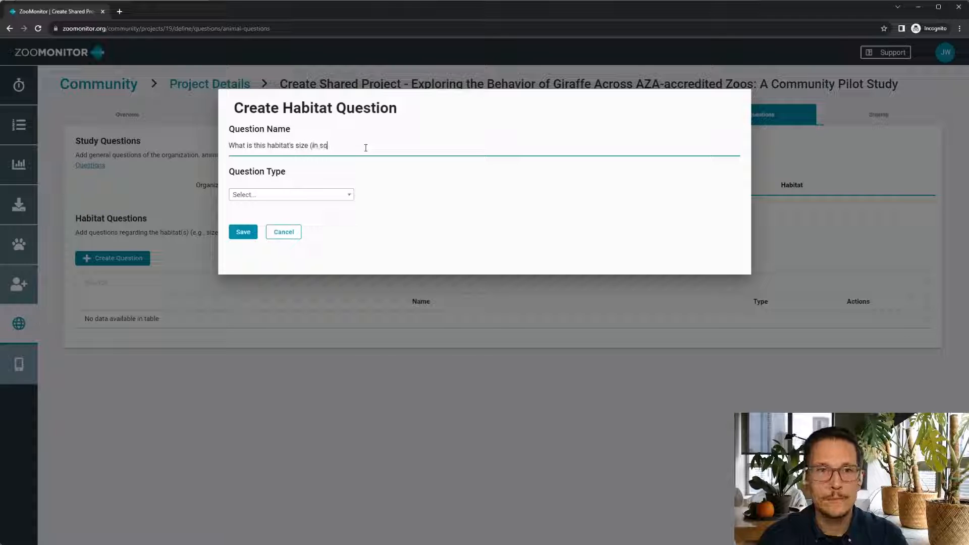
{"action": "type", "text": " ft)?"}
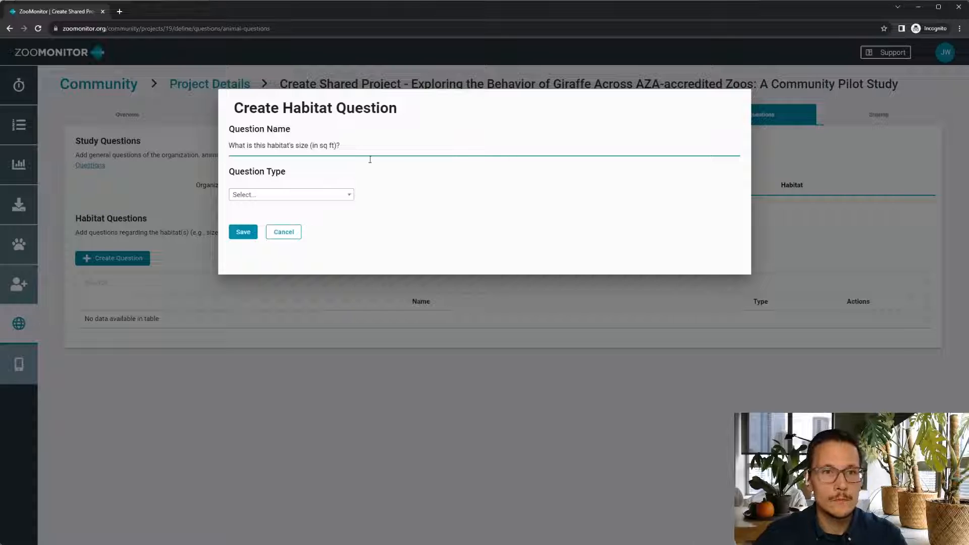
{"action": "left_click", "coordinate": [325, 196]}
{"action": "left_click", "coordinate": [285, 252]}
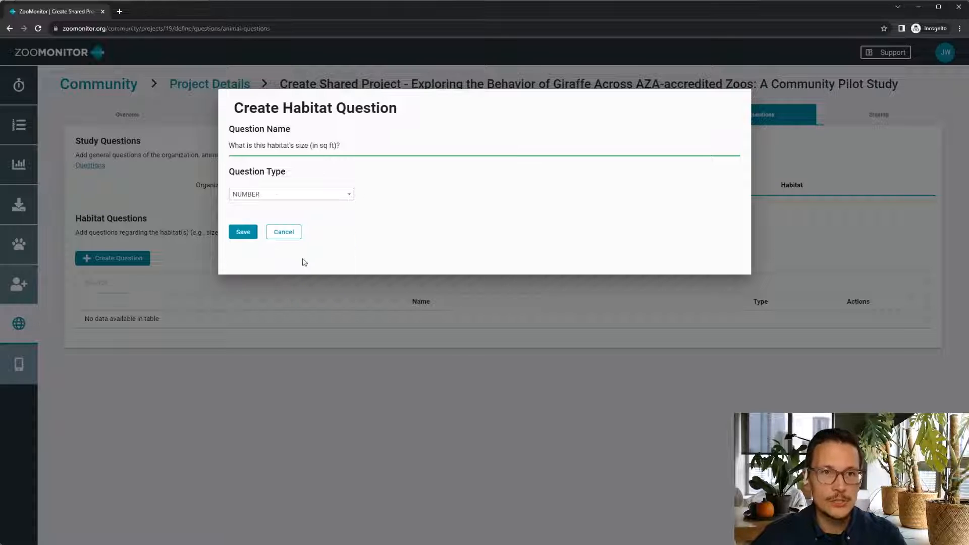
{"action": "left_click", "coordinate": [242, 232]}
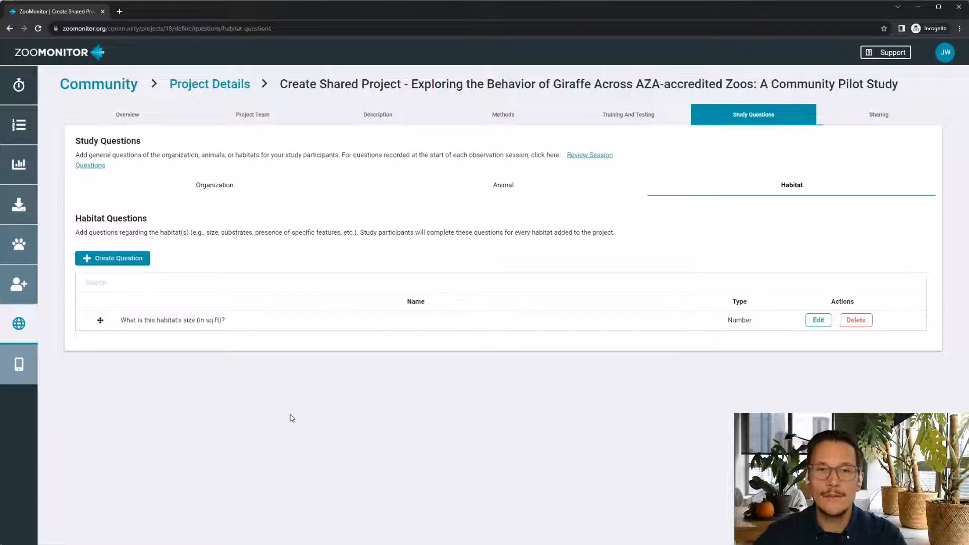
Look through the accreditation groups available for restricted project access in the sharing settings
{"action": "left_click", "coordinate": [862, 118]}
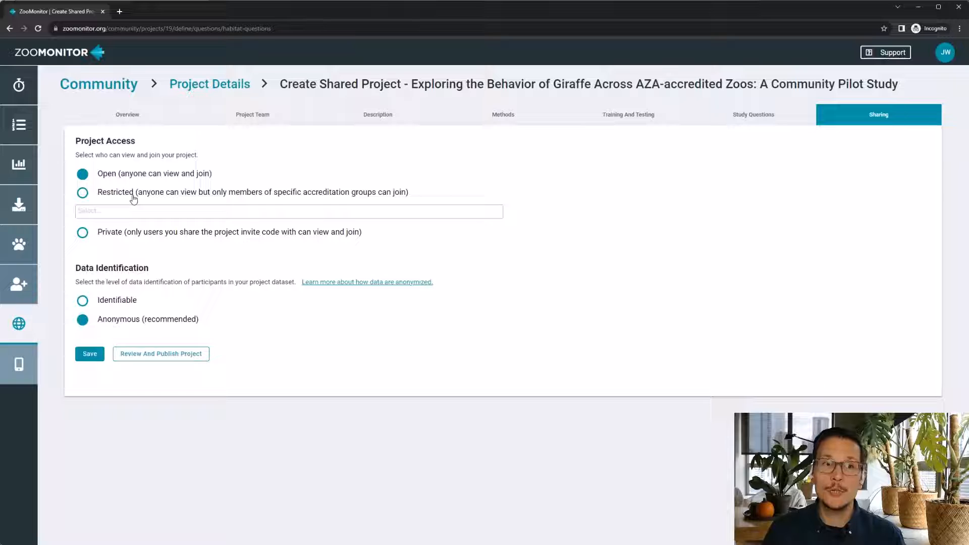
{"action": "left_click", "coordinate": [134, 198]}
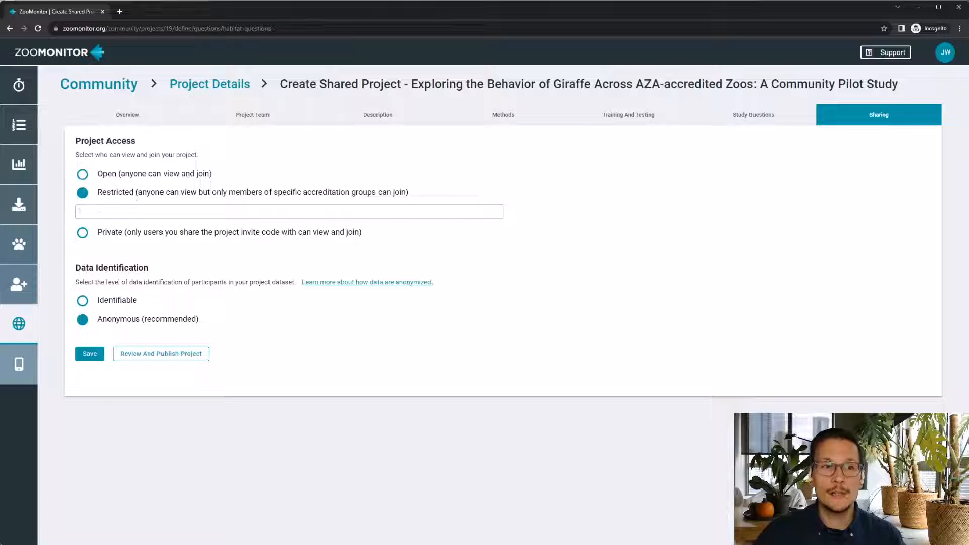
{"action": "left_click", "coordinate": [143, 212]}
{"action": "scroll", "coordinate": [154, 282], "scroll_direction": "down", "scroll_amount": 2}
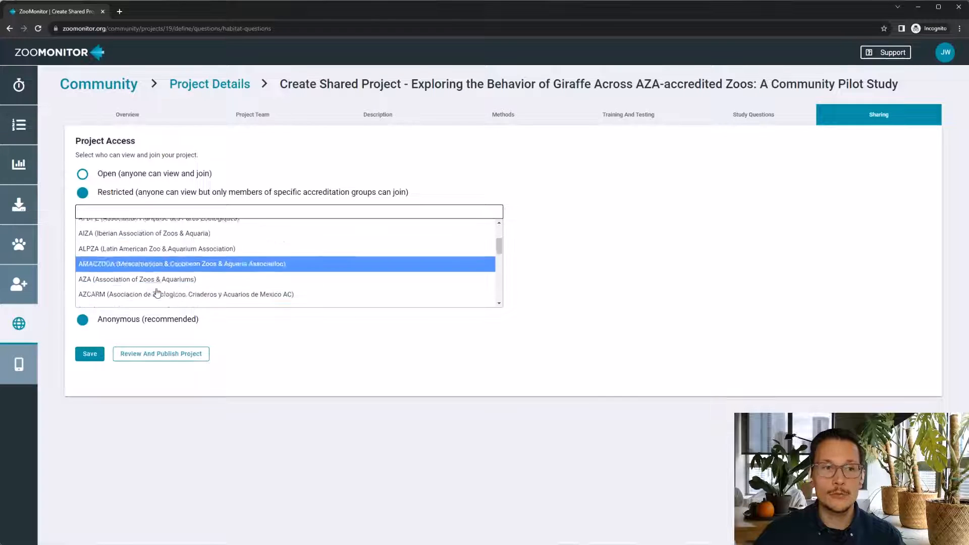
{"action": "scroll", "coordinate": [157, 293], "scroll_direction": "down", "scroll_amount": 2}
{"action": "scroll", "coordinate": [157, 291], "scroll_direction": "up", "scroll_amount": 3}
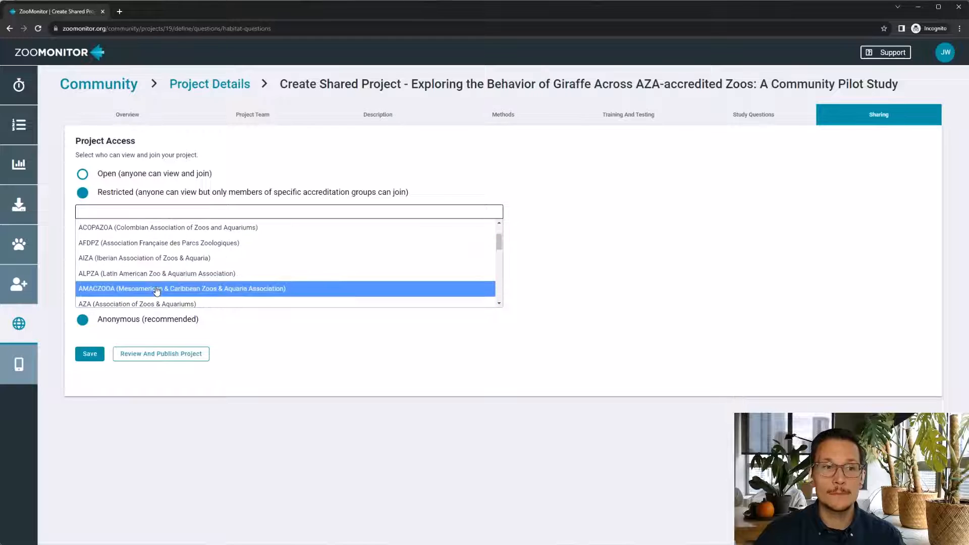
Try to save the sharing settings with open project access
{"action": "left_click", "coordinate": [115, 181]}
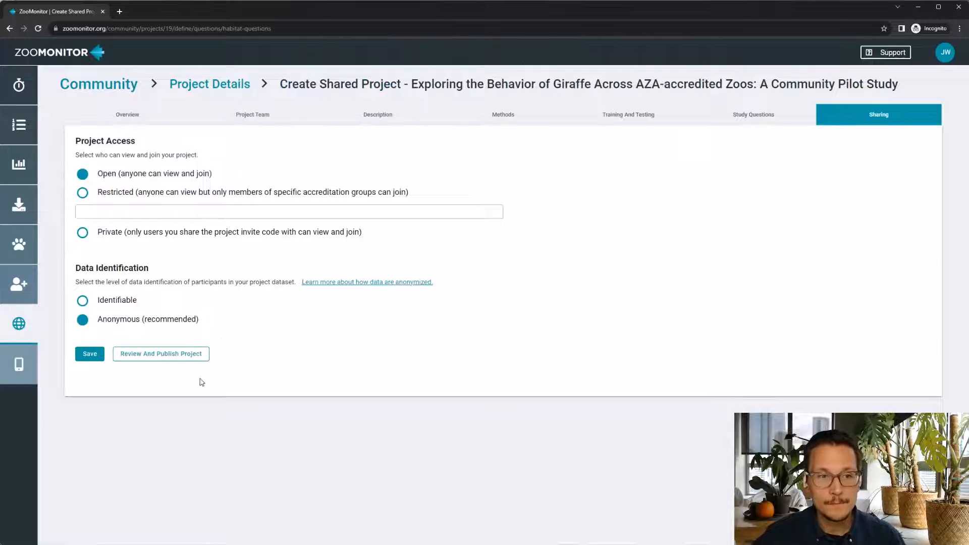
{"action": "left_click", "coordinate": [94, 356]}
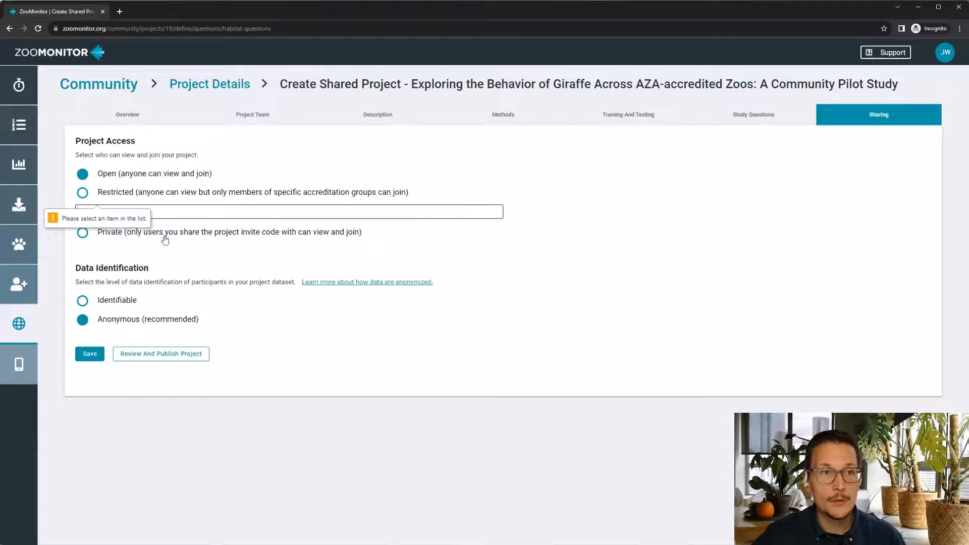
Restrict project access to members of AZA (Association of Zoos & Aquariums) and save the sharing settings
{"action": "left_click", "coordinate": [82, 193]}
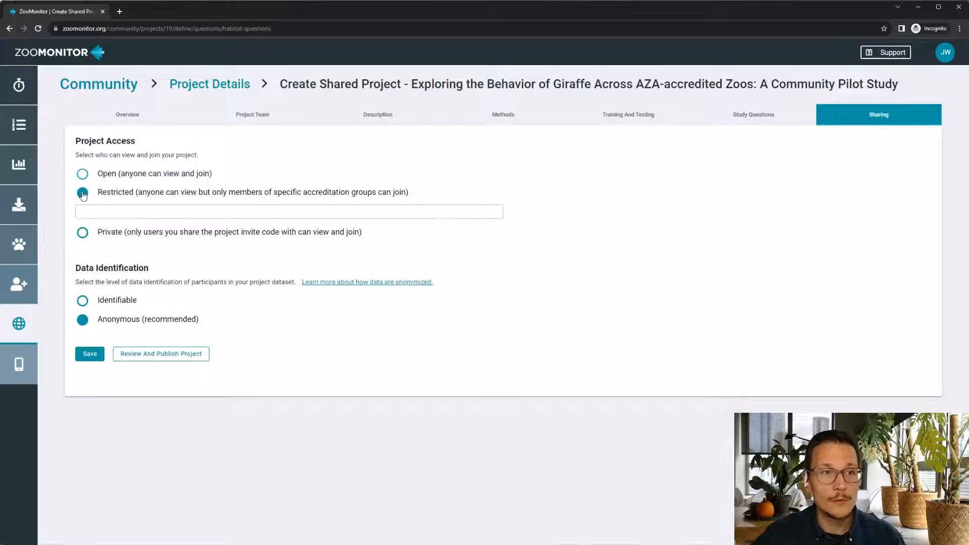
{"action": "left_click", "coordinate": [122, 212]}
{"action": "type", "text": "aza"}
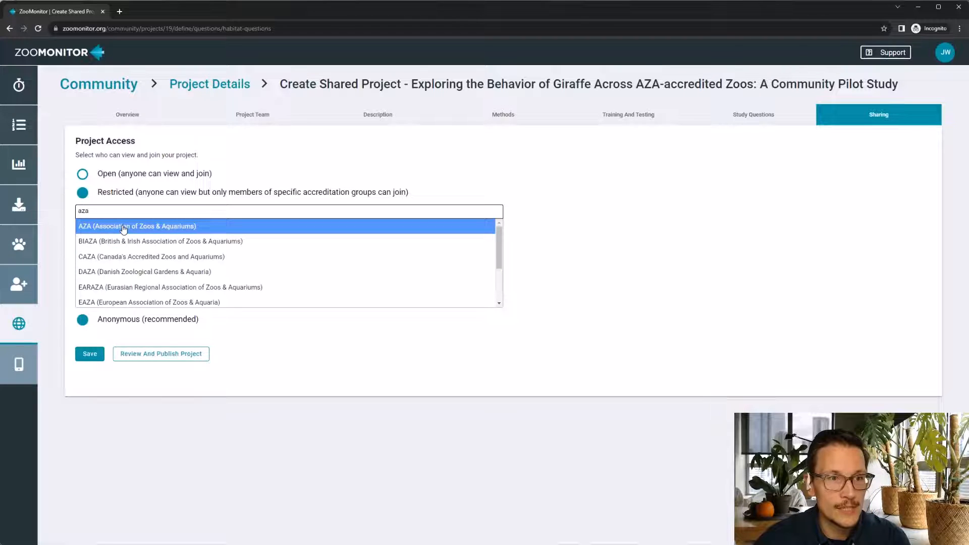
{"action": "left_click", "coordinate": [123, 226]}
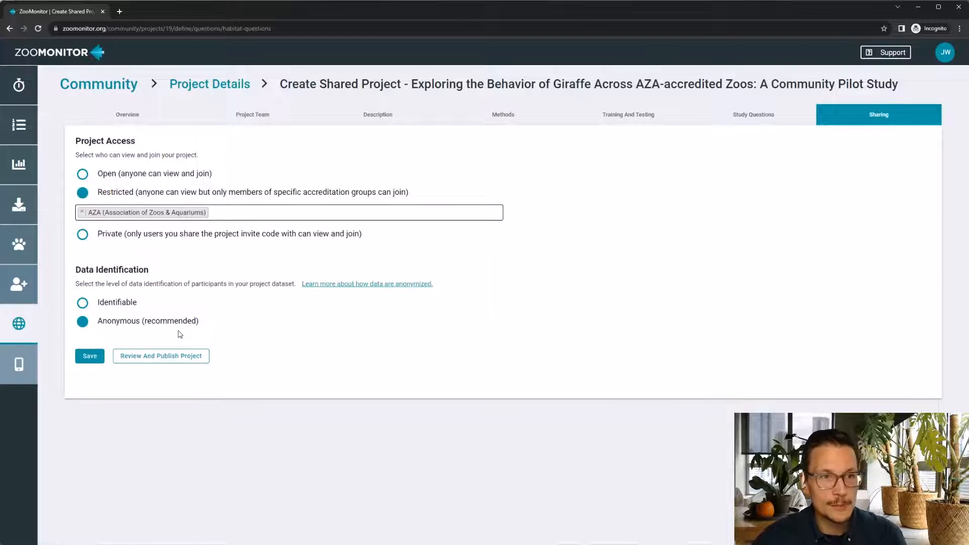
{"action": "left_click", "coordinate": [92, 361]}
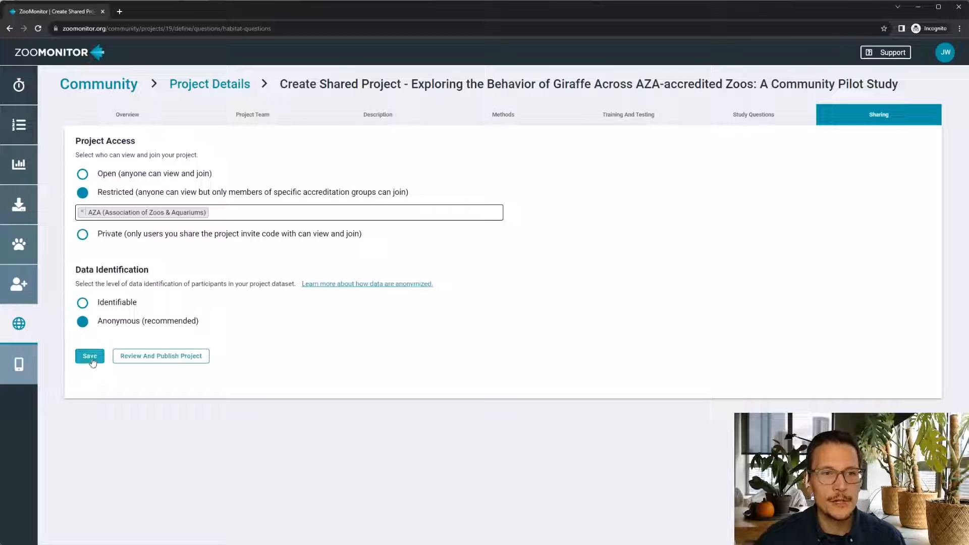
{"action": "left_click", "coordinate": [92, 361]}
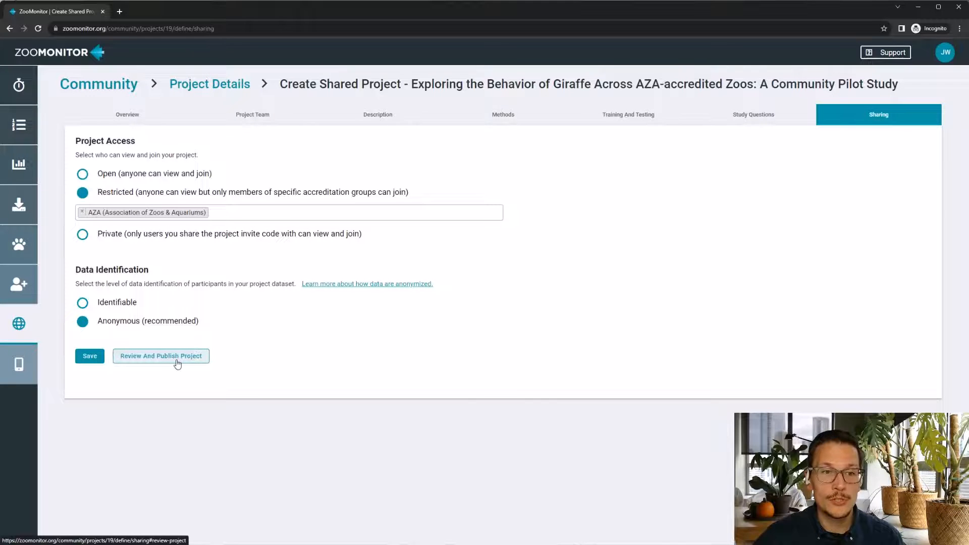
Check the project for completed sections, tick the Community Guidelines confirmation, and close the review without publishing
{"action": "left_click", "coordinate": [177, 359]}
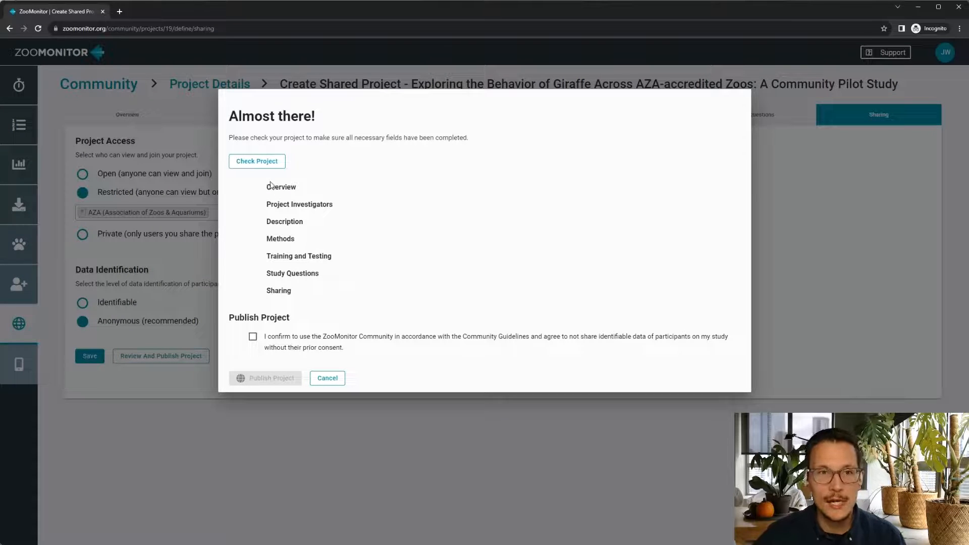
{"action": "left_click", "coordinate": [277, 166]}
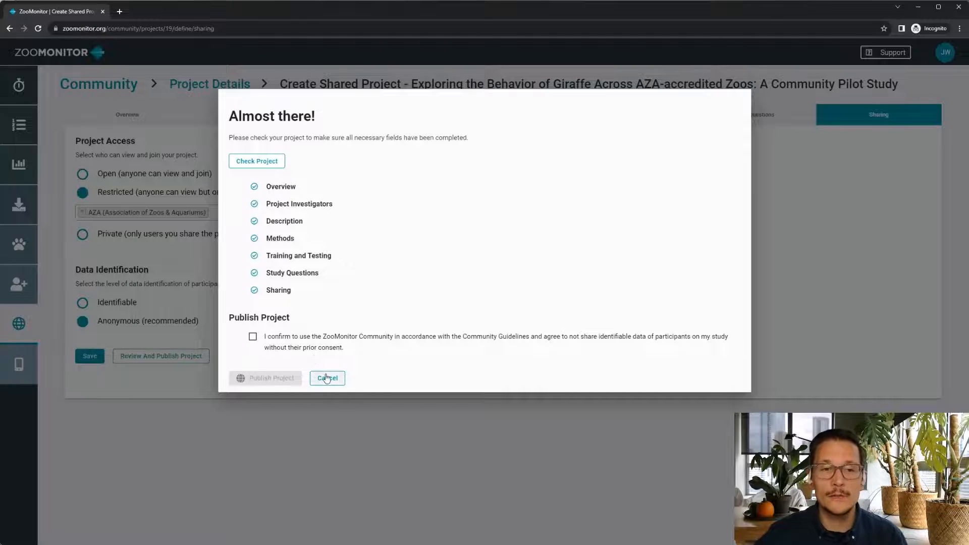
{"action": "left_click", "coordinate": [289, 343]}
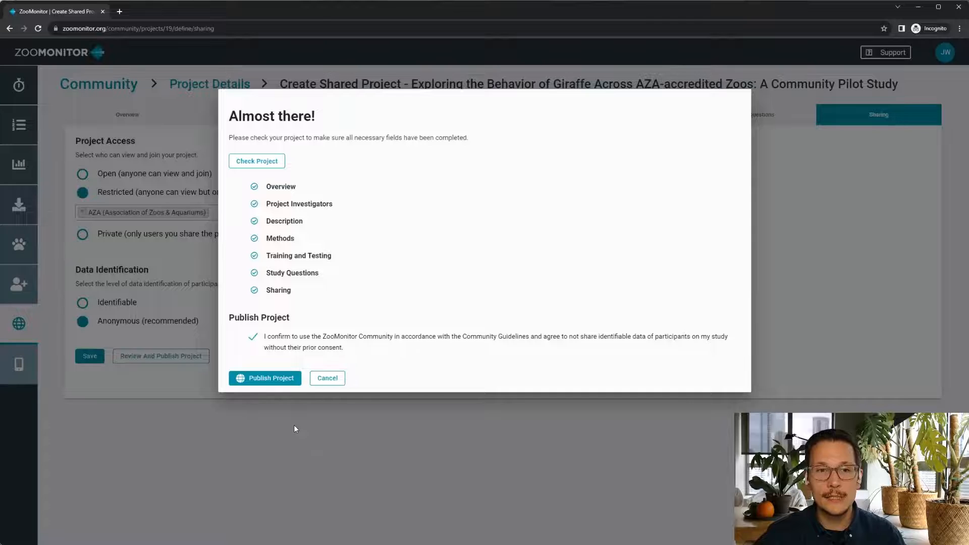
{"action": "left_click", "coordinate": [328, 379]}
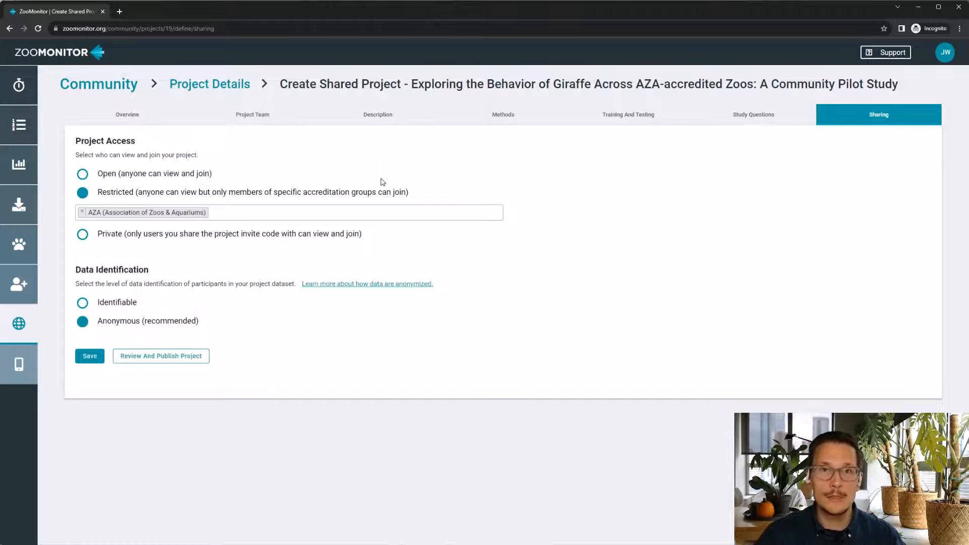
Return to the Community homepage and view the list of own shared studies
{"action": "left_click", "coordinate": [122, 96]}
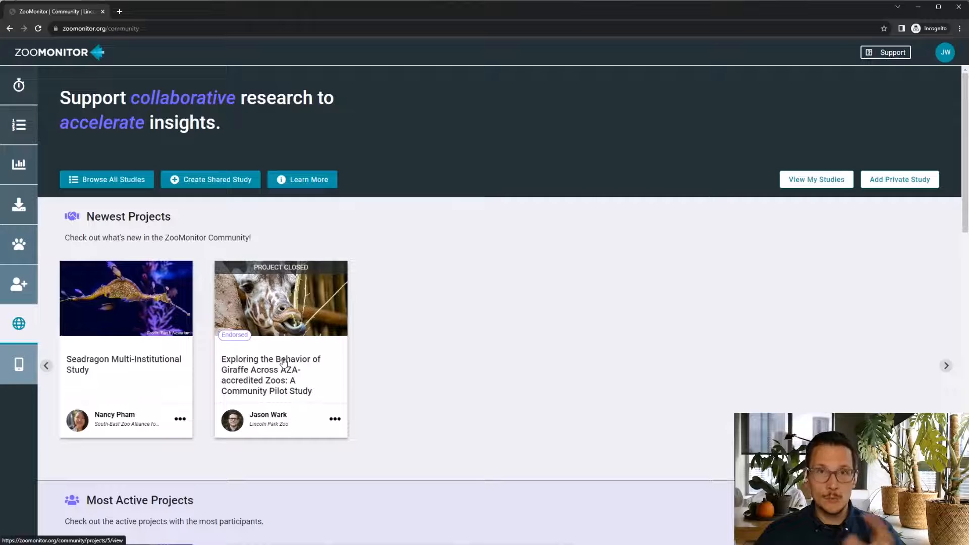
{"action": "left_click", "coordinate": [820, 183]}
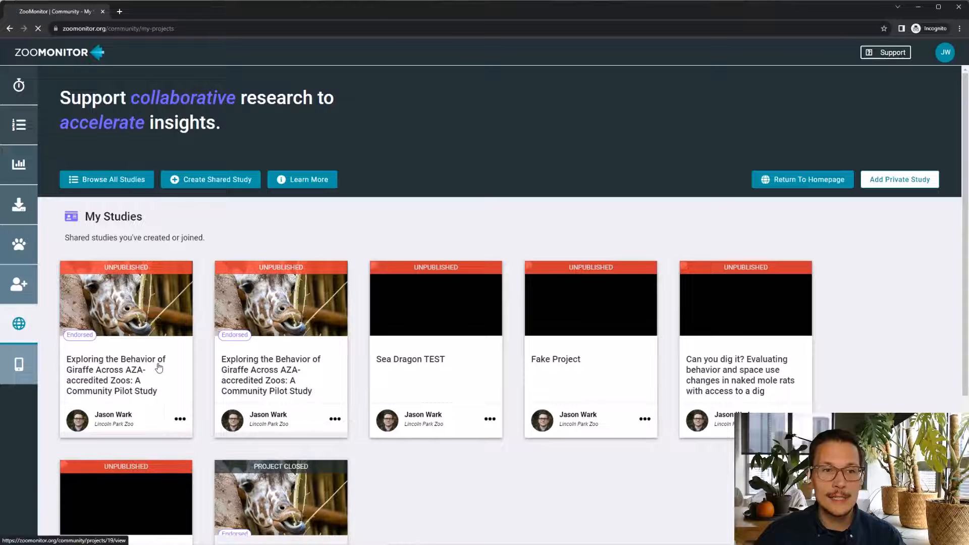
Open the first unpublished giraffe pilot study and examine its overview, including the project summary, At-a-Glance Summary and team section
{"action": "left_click", "coordinate": [109, 273]}
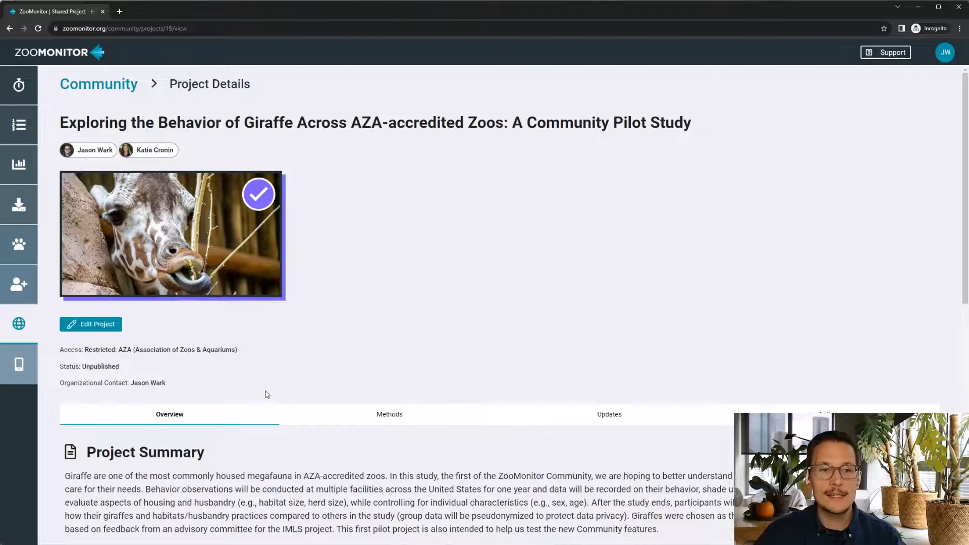
{"action": "scroll", "coordinate": [293, 354], "scroll_direction": "down", "scroll_amount": 2}
{"action": "scroll", "coordinate": [297, 350], "scroll_direction": "down", "scroll_amount": 5}
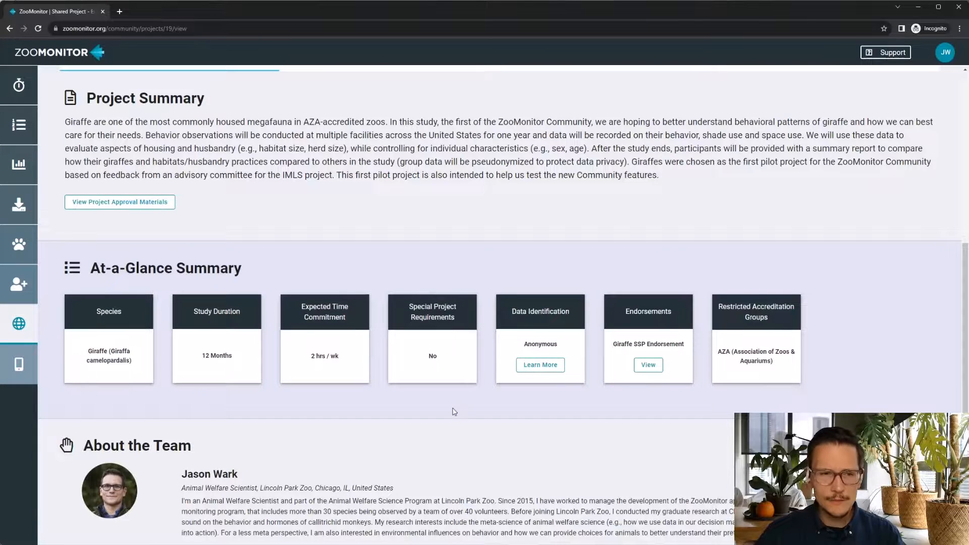
{"action": "scroll", "coordinate": [454, 412], "scroll_direction": "down", "scroll_amount": 2}
{"action": "scroll", "coordinate": [457, 425], "scroll_direction": "up", "scroll_amount": 7}
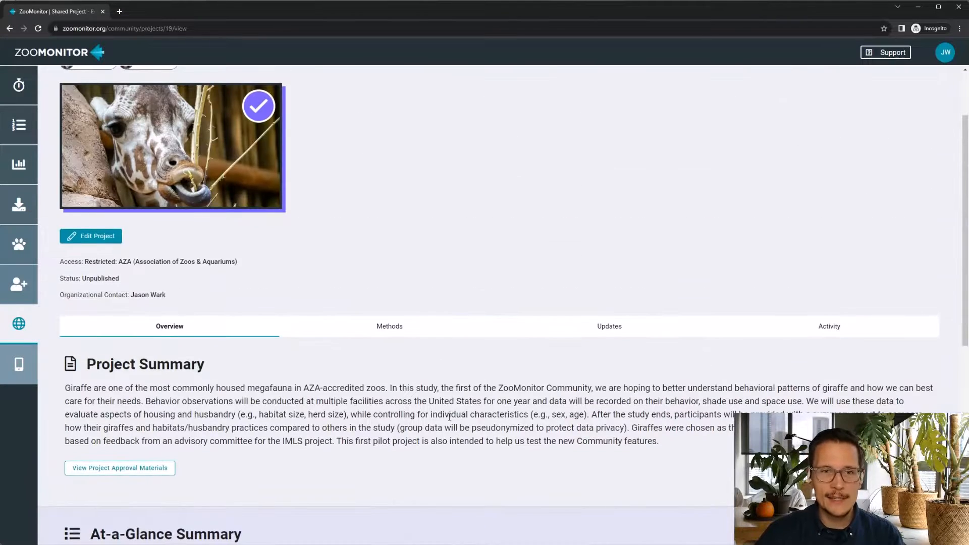
{"action": "scroll", "coordinate": [447, 419], "scroll_direction": "up", "scroll_amount": 2}
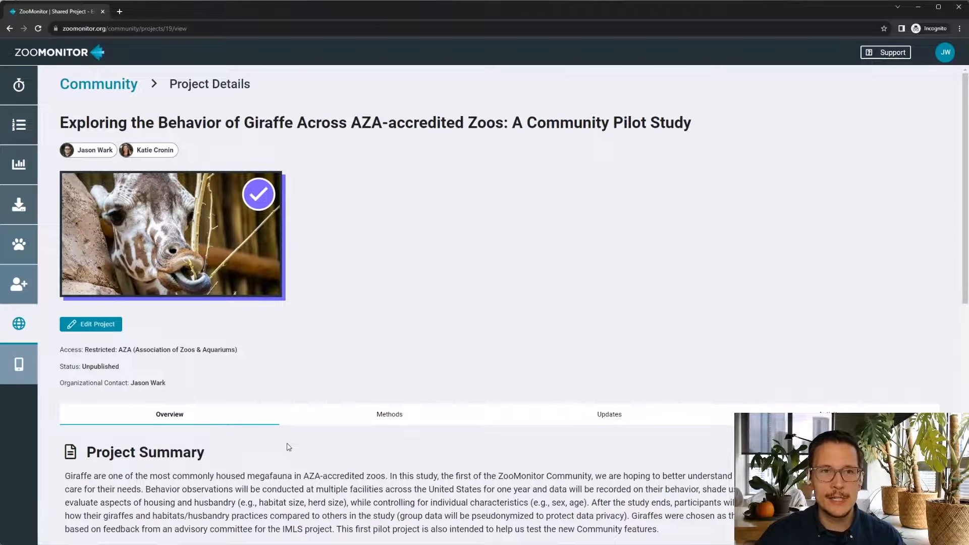
View the giraffe study's list of project approval materials, close it and return to the beginning of the project details
{"action": "scroll", "coordinate": [288, 448], "scroll_direction": "down", "scroll_amount": 1}
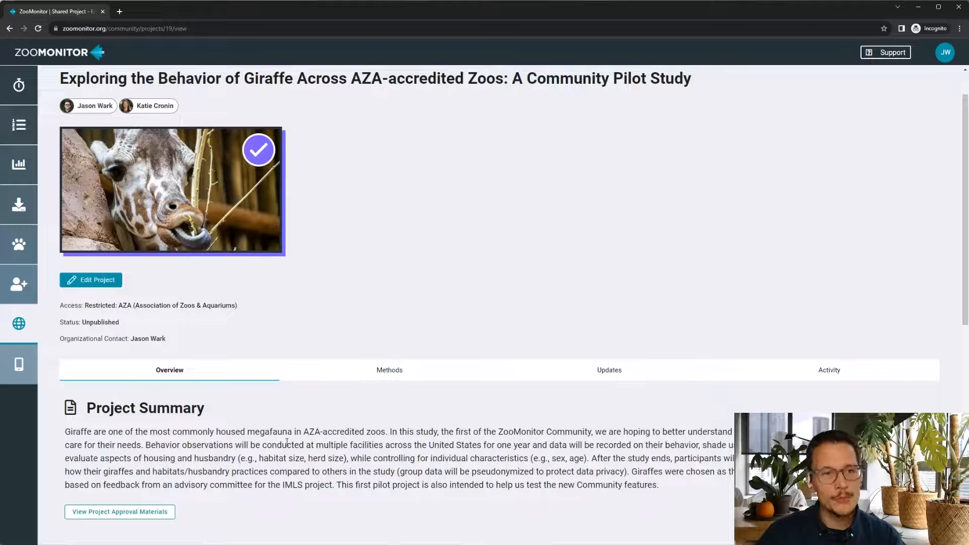
{"action": "scroll", "coordinate": [157, 442], "scroll_direction": "down", "scroll_amount": 1}
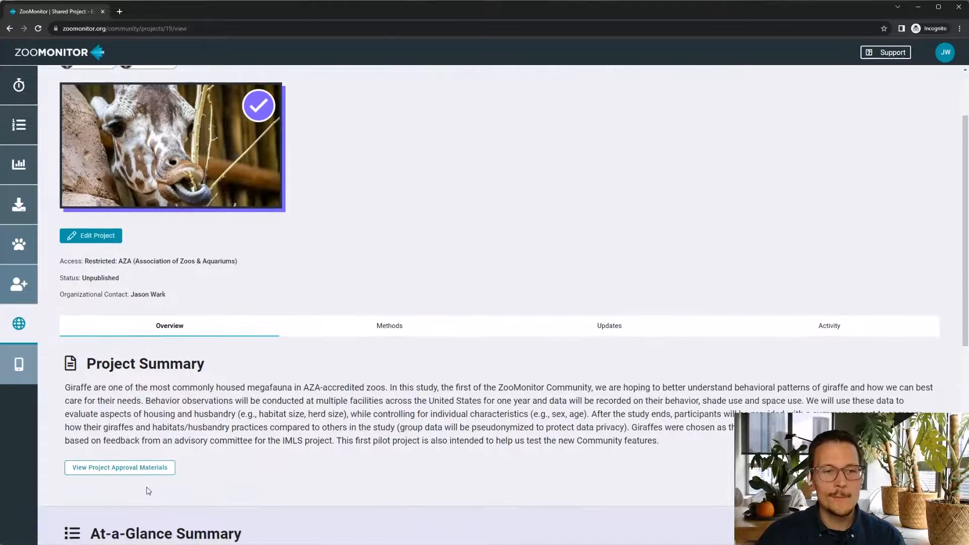
{"action": "left_click", "coordinate": [143, 472]}
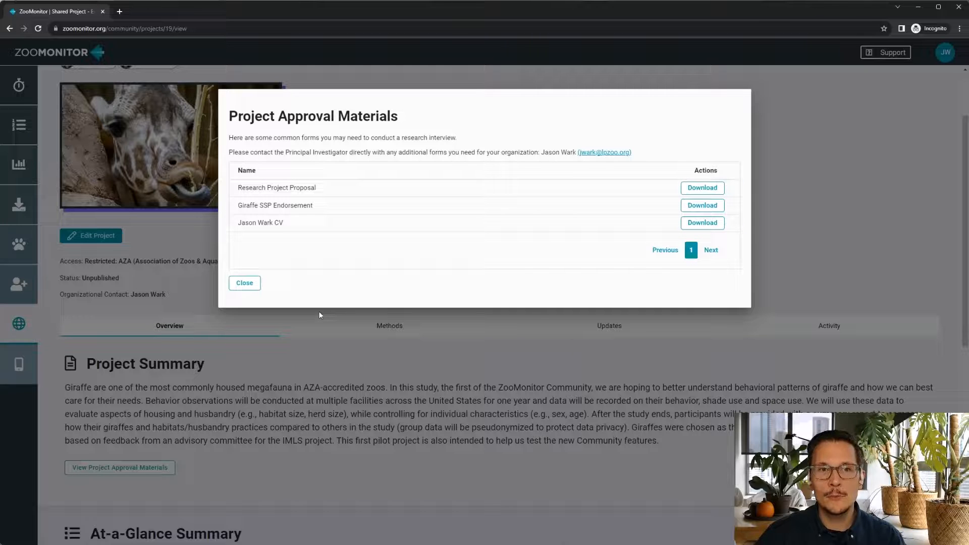
{"action": "left_click", "coordinate": [249, 287]}
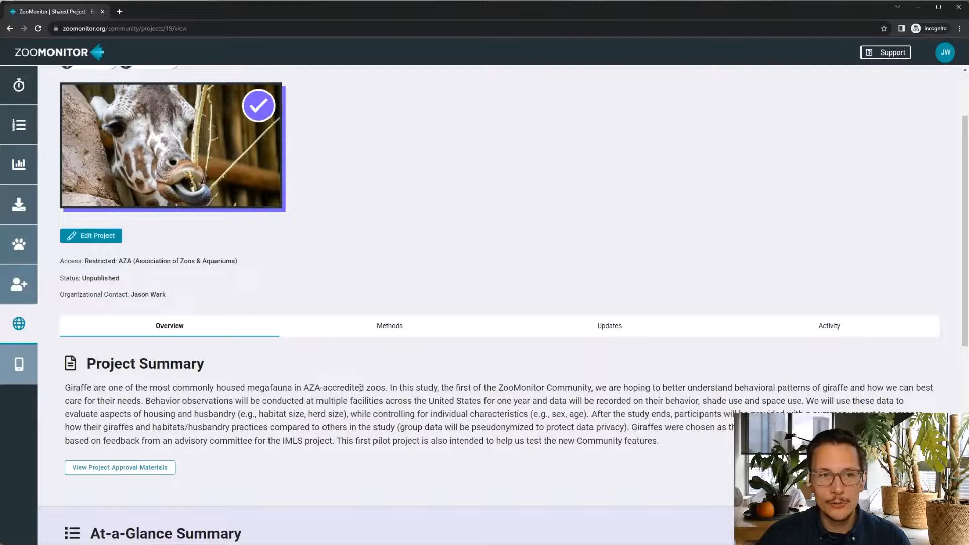
{"action": "scroll", "coordinate": [354, 389], "scroll_direction": "up", "scroll_amount": 2}
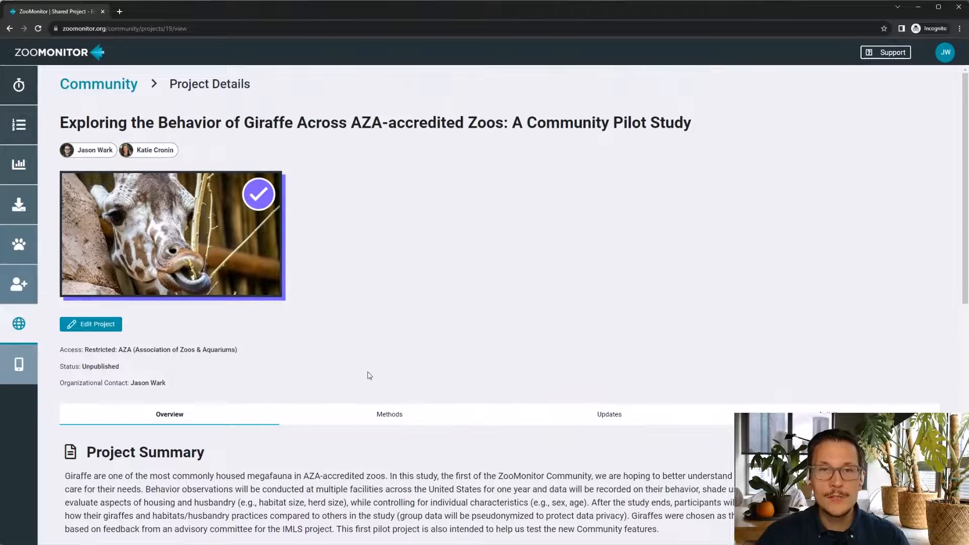